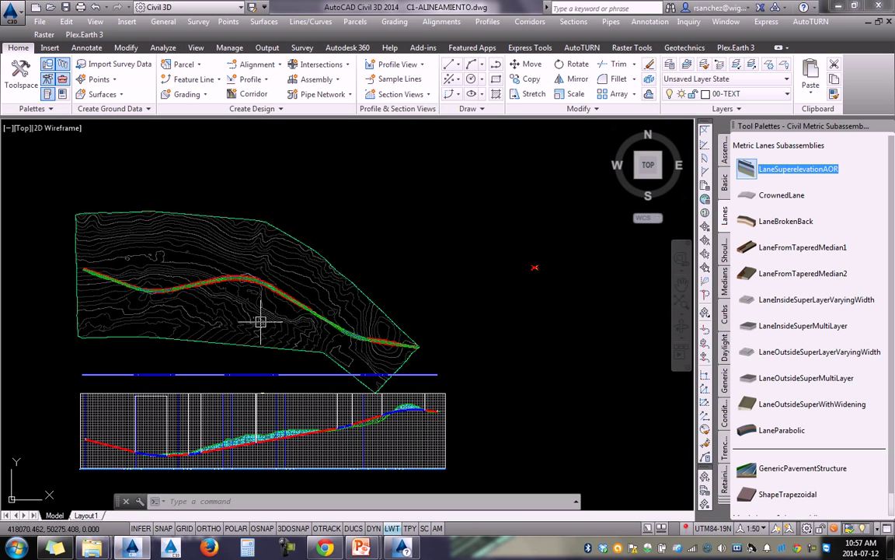
Pan and zoom into the plan of C1-ALINEAMIENTO and select the CALLE-1 corridor
middle_drag(253, 280, 265, 265)
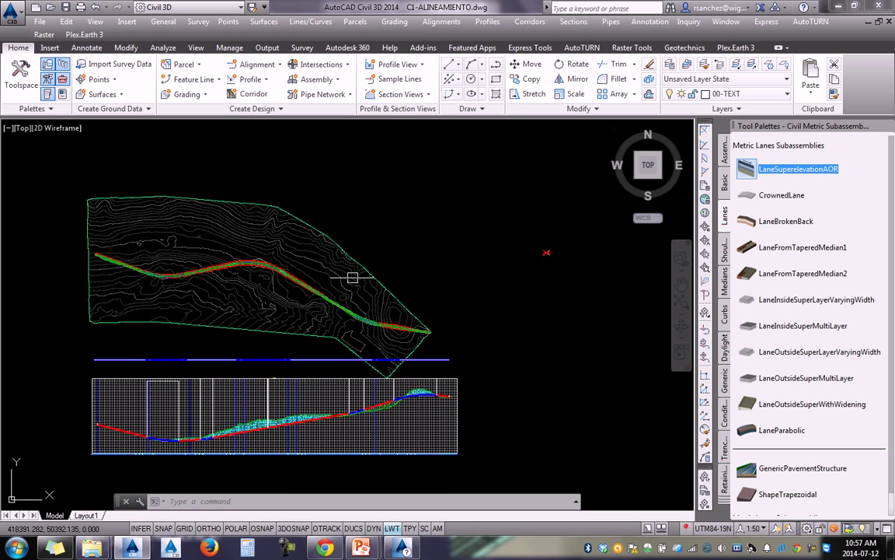
scroll(552, 253, up, 5)
scroll(517, 241, up, 5)
scroll(522, 242, up, 4)
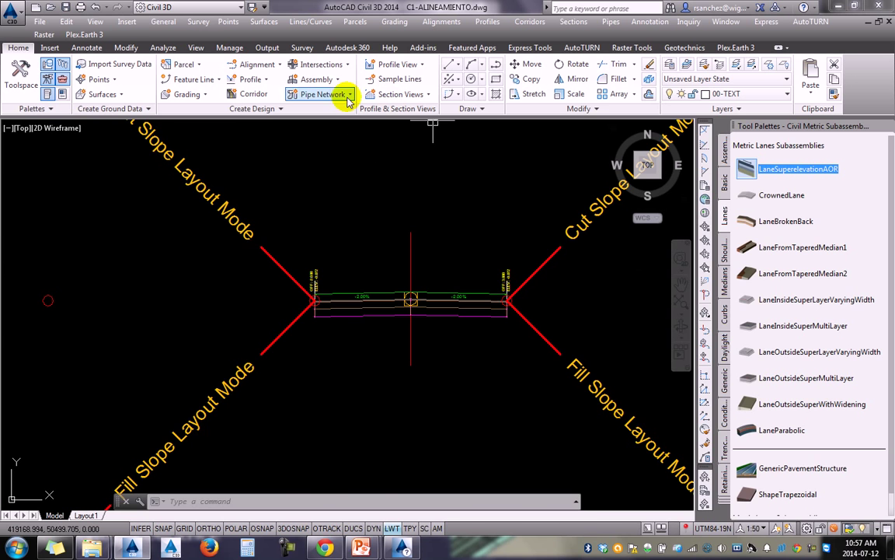
scroll(443, 318, down, 6)
scroll(261, 342, up, 3)
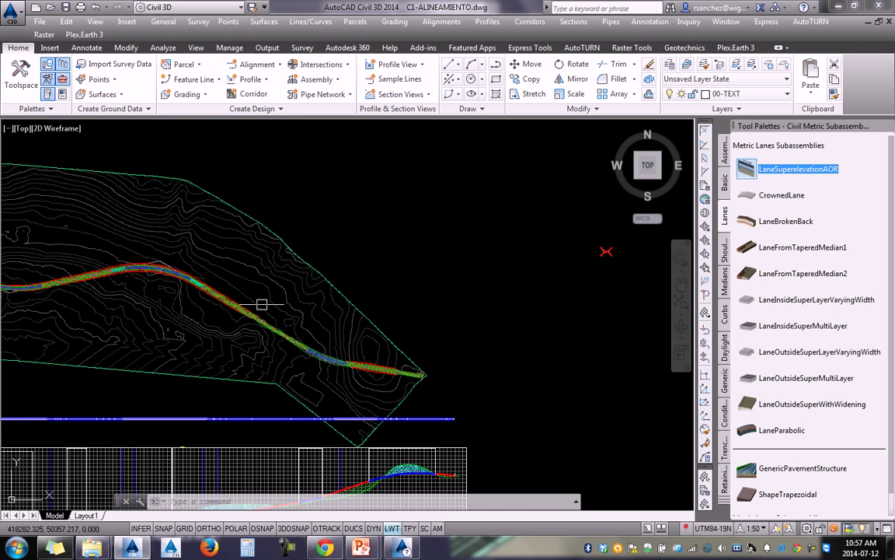
scroll(226, 315, up, 3)
click(168, 330)
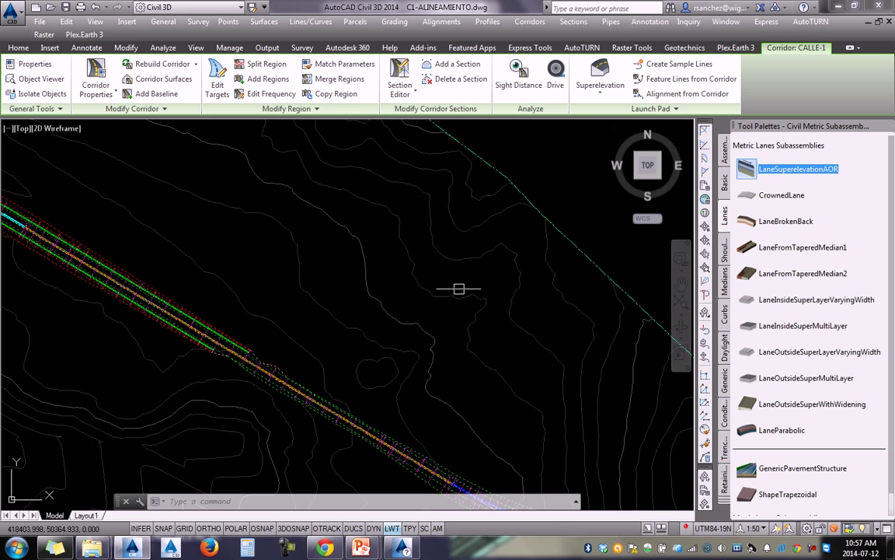
Open the Section Editor at station 0+000.00m of baseline BL - CALLE-A and zoom out the section
click(400, 80)
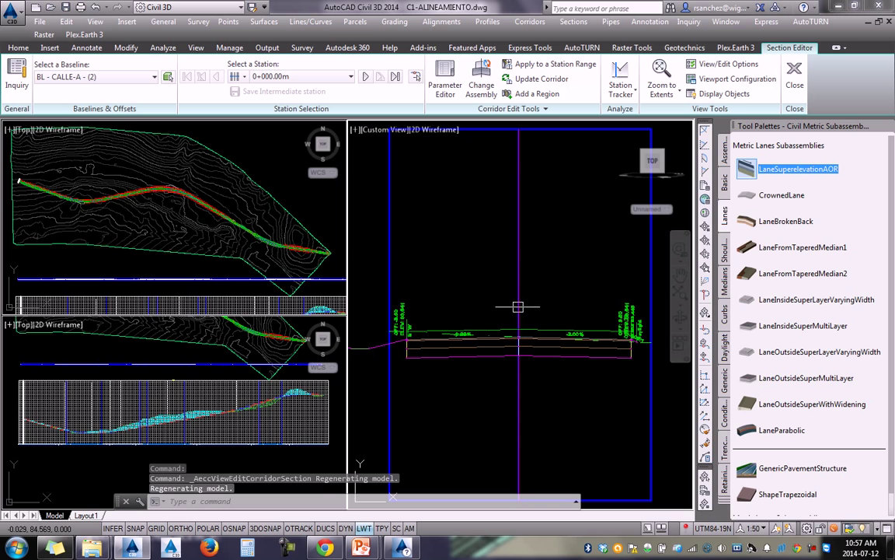
scroll(519, 311, down, 1)
scroll(522, 315, down, 1)
scroll(526, 319, down, 1)
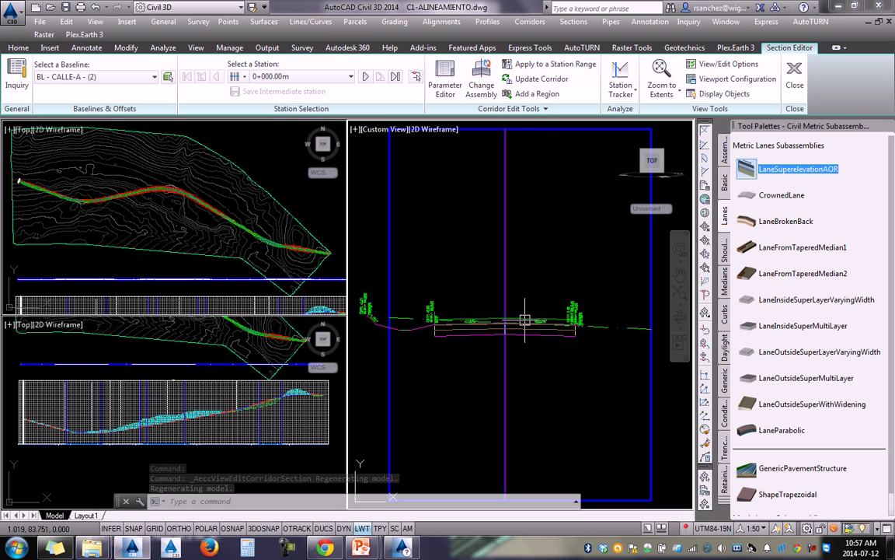
Zoom and pan the top-left plan viewport onto the assembly
click(247, 174)
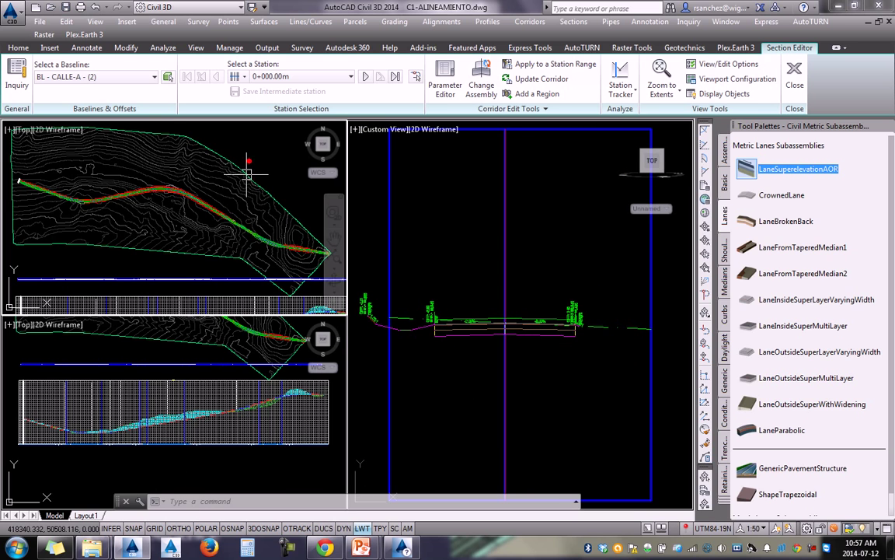
scroll(194, 225, up, 2)
scroll(171, 245, up, 1)
scroll(226, 245, up, 1)
scroll(256, 249, up, 1)
scroll(277, 233, up, 2)
middle_drag(278, 234, 199, 233)
scroll(198, 233, up, 3)
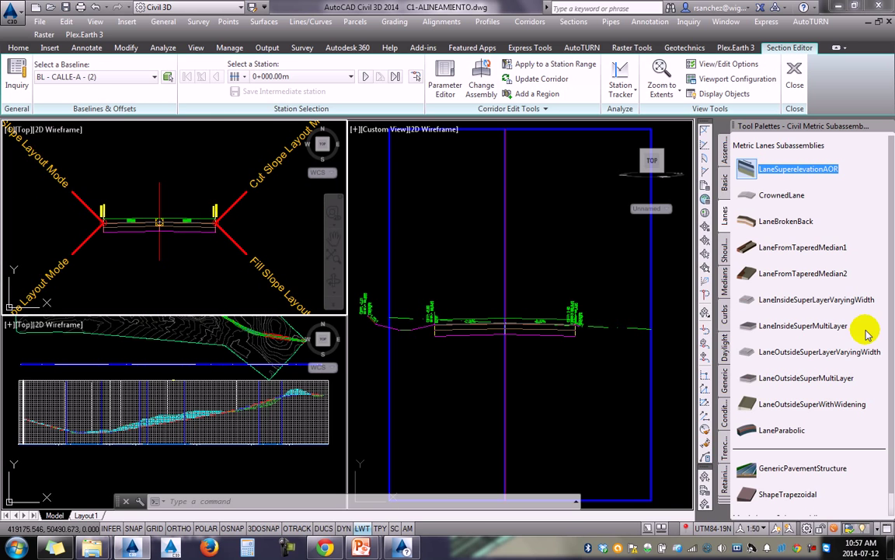
Show the Shoulders palette, read the ShoulderExtendAll Help reference page, then close Help
click(725, 255)
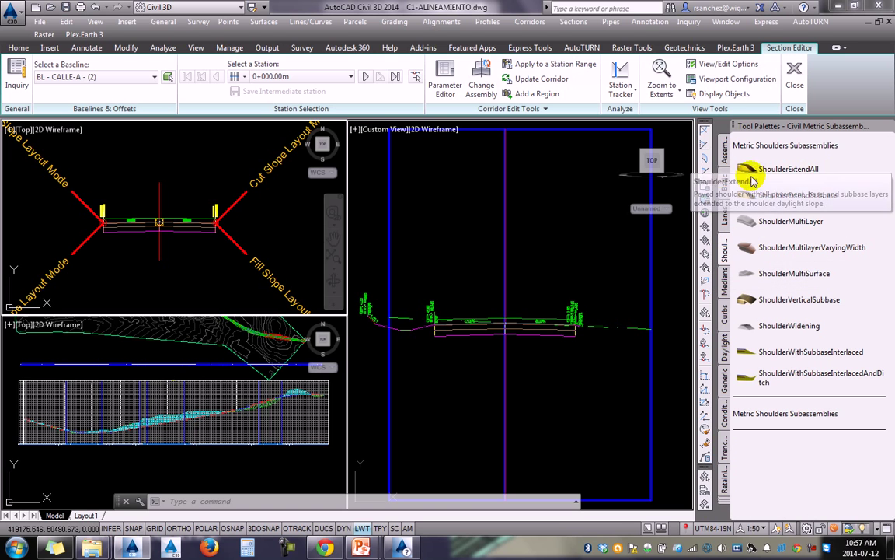
right_click(767, 171)
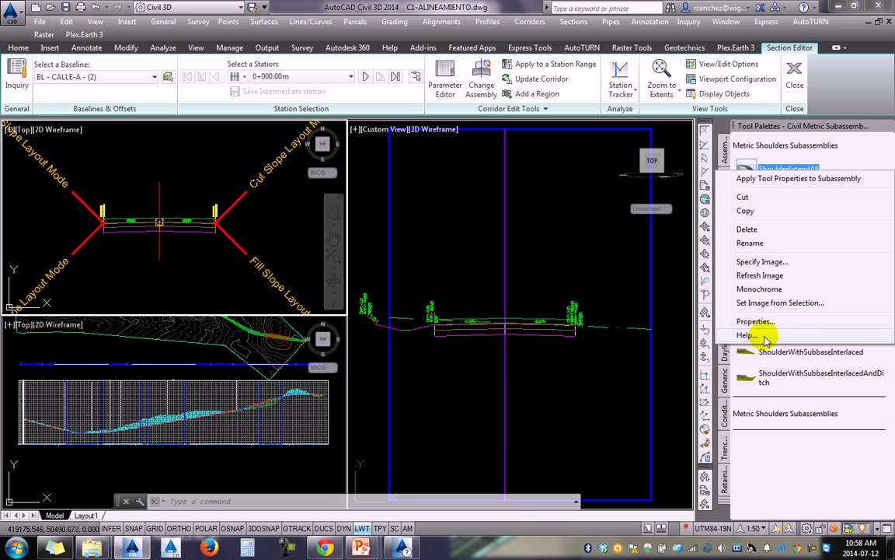
click(752, 335)
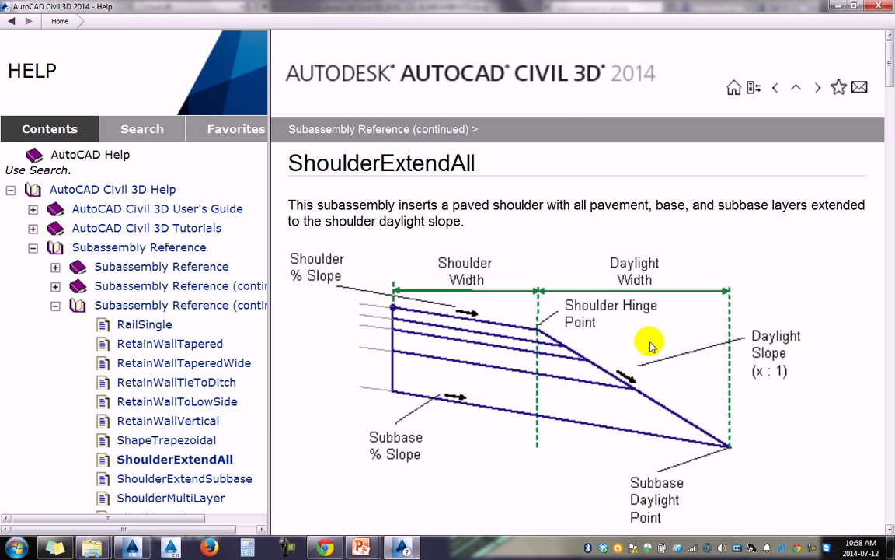
scroll(647, 342, down, 2)
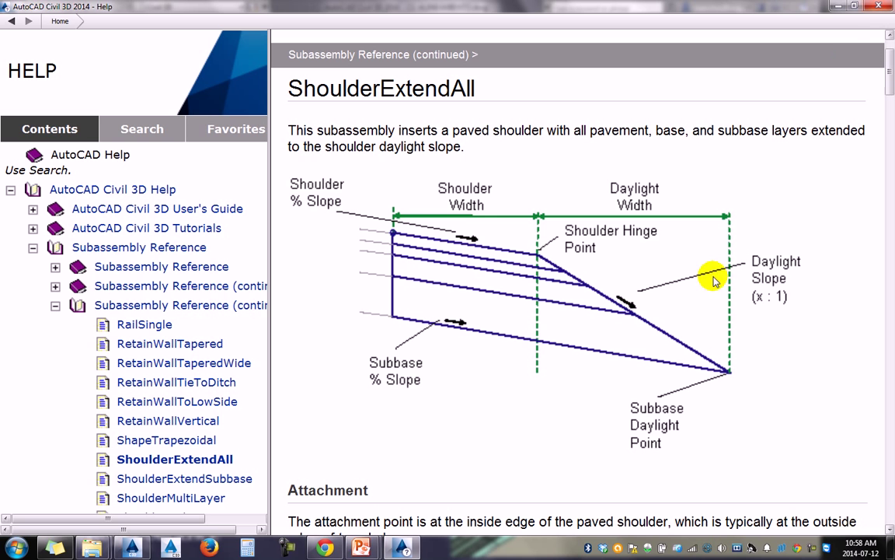
click(879, 7)
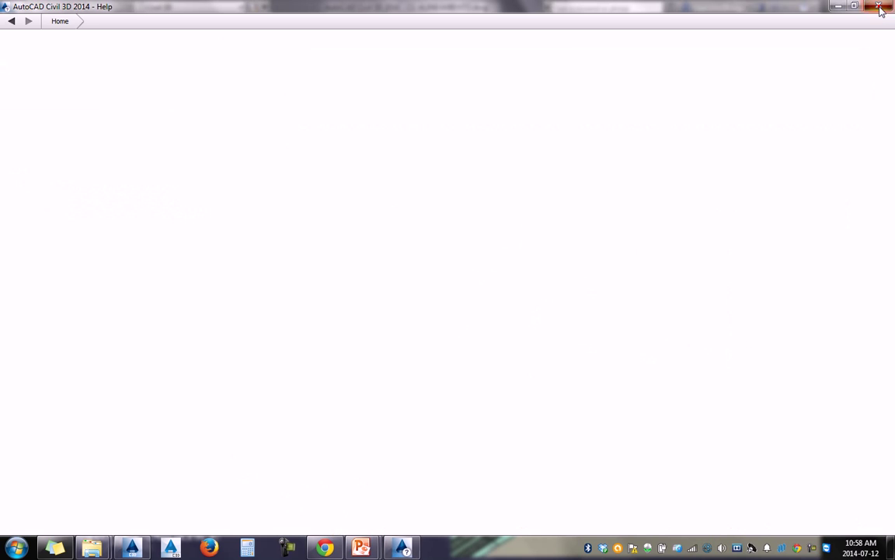
right_click(747, 198)
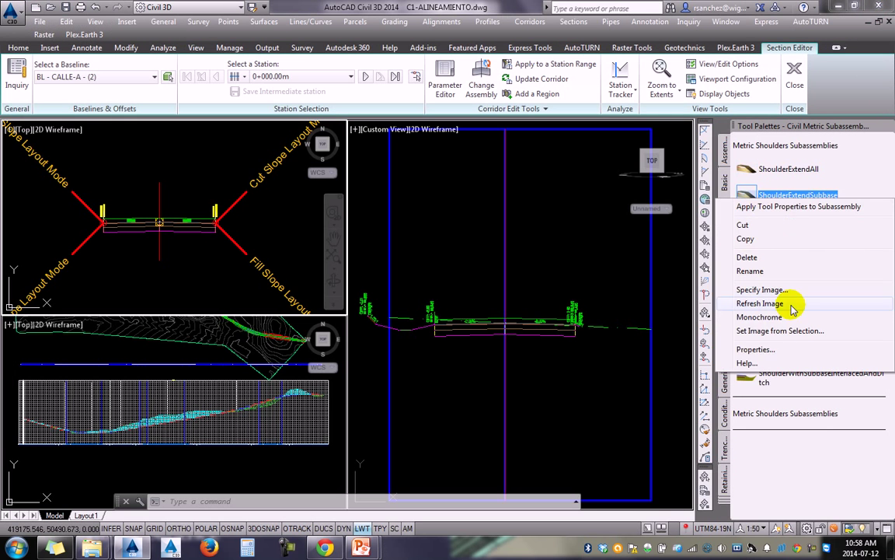
click(770, 363)
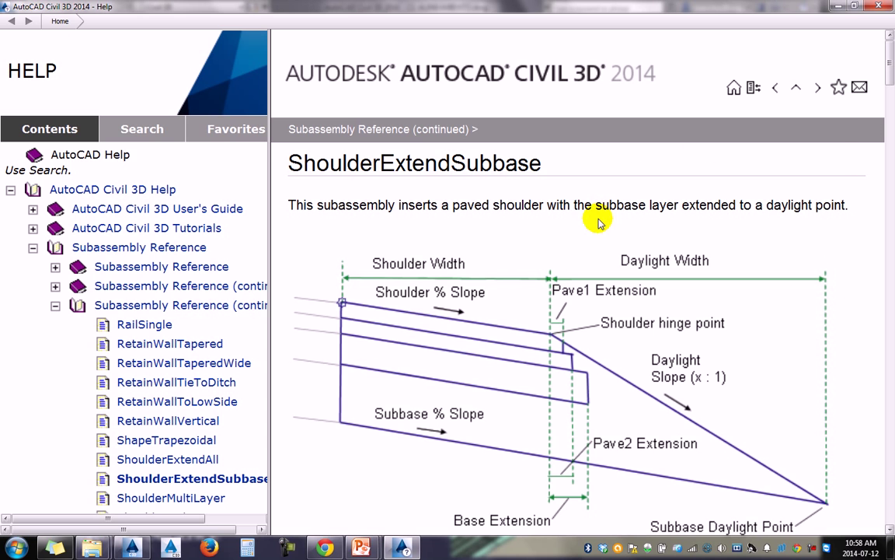
click(880, 7)
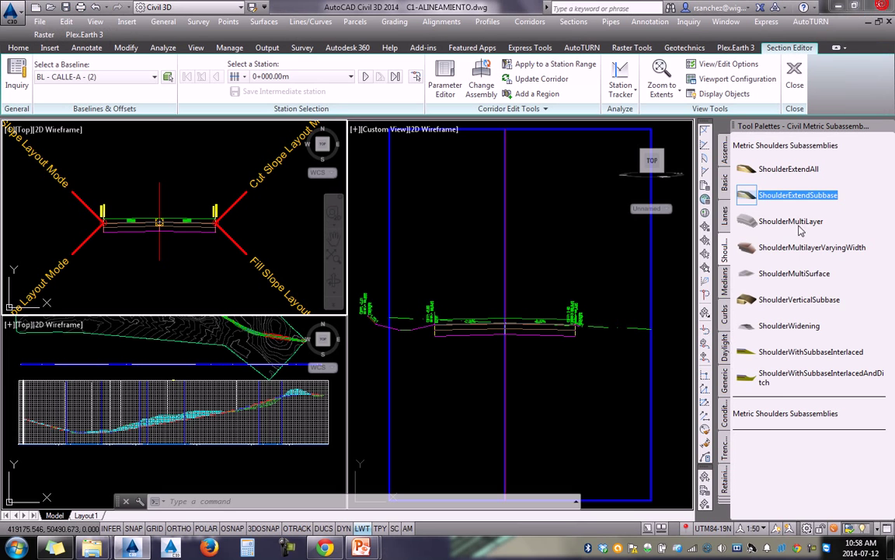
right_click(752, 299)
click(768, 409)
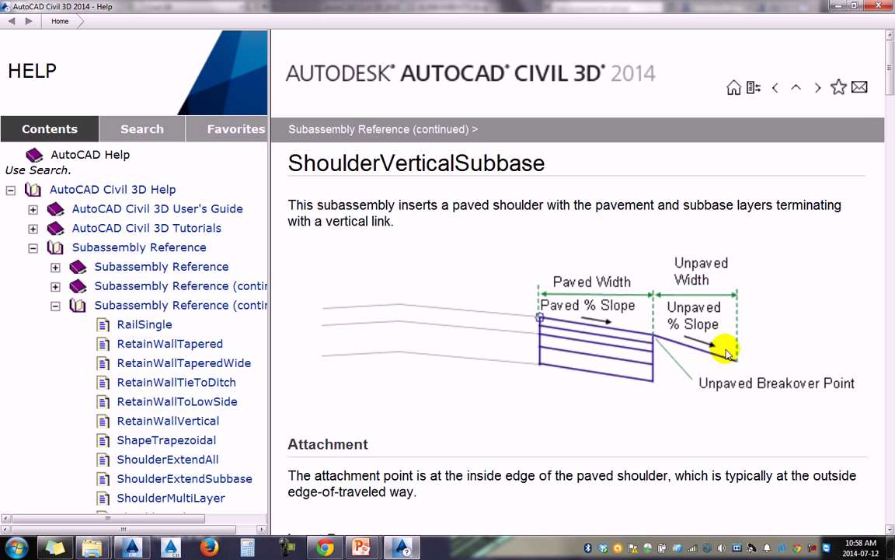
click(881, 7)
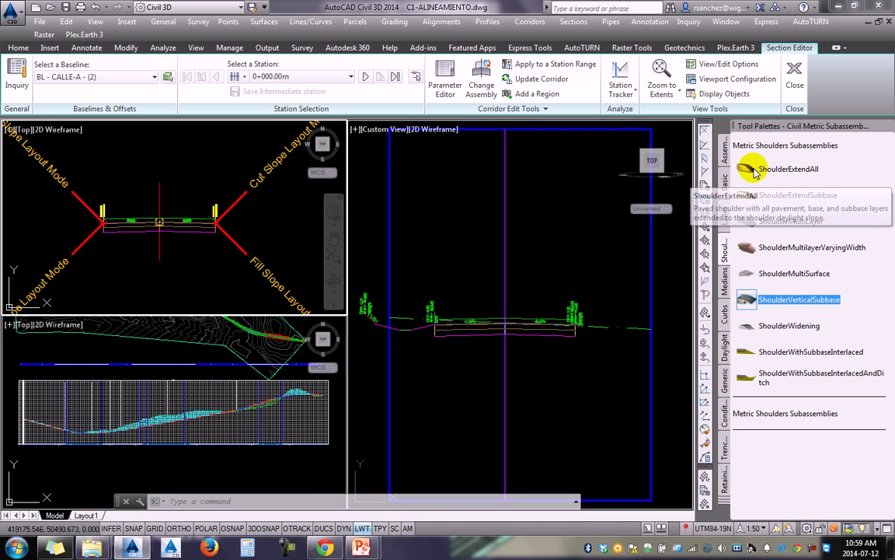
Try inserting ShoulderExtendAll at the assembly's right edge with the properties panel moved aside, then cancel
click(753, 170)
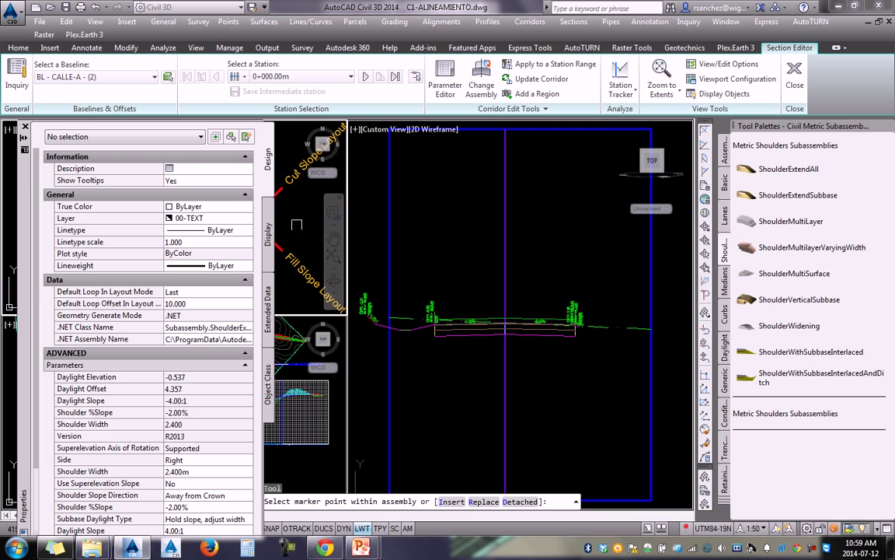
drag(22, 177, 570, 290)
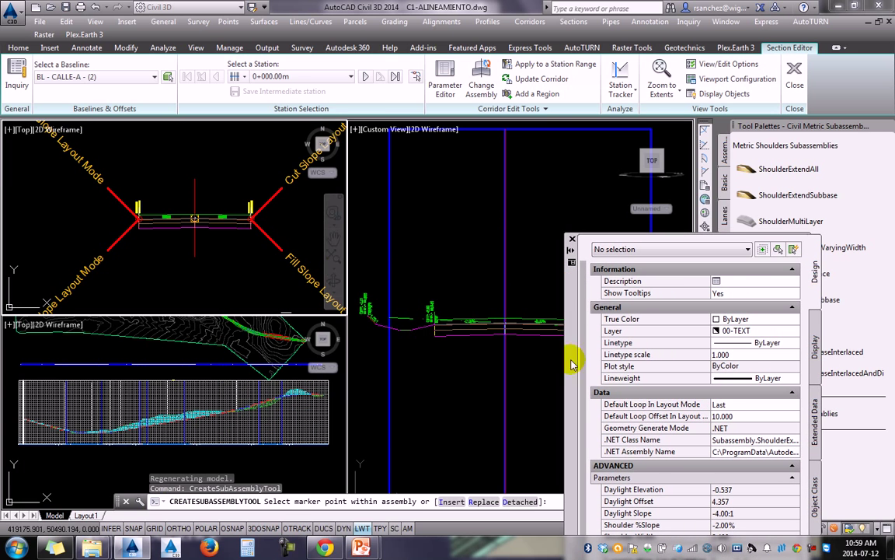
drag(571, 364, 583, 194)
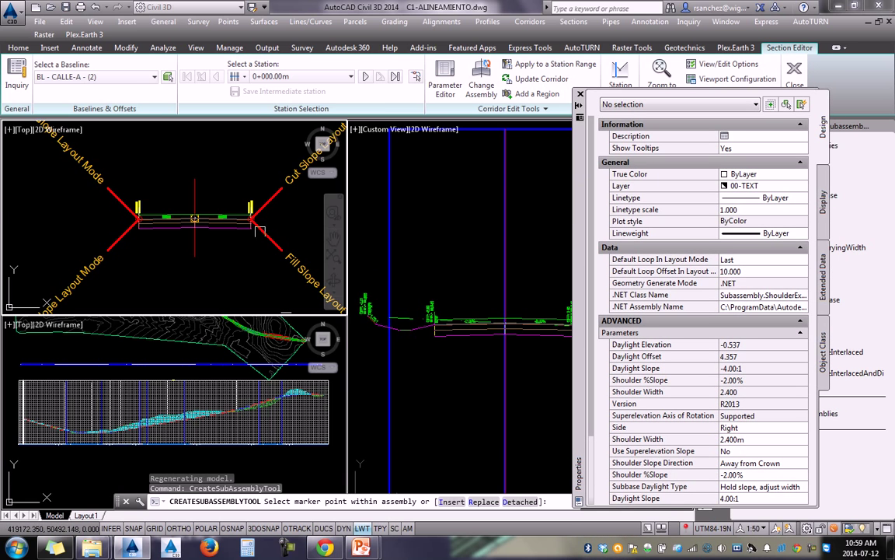
scroll(259, 231, up, 8)
scroll(265, 248, up, 5)
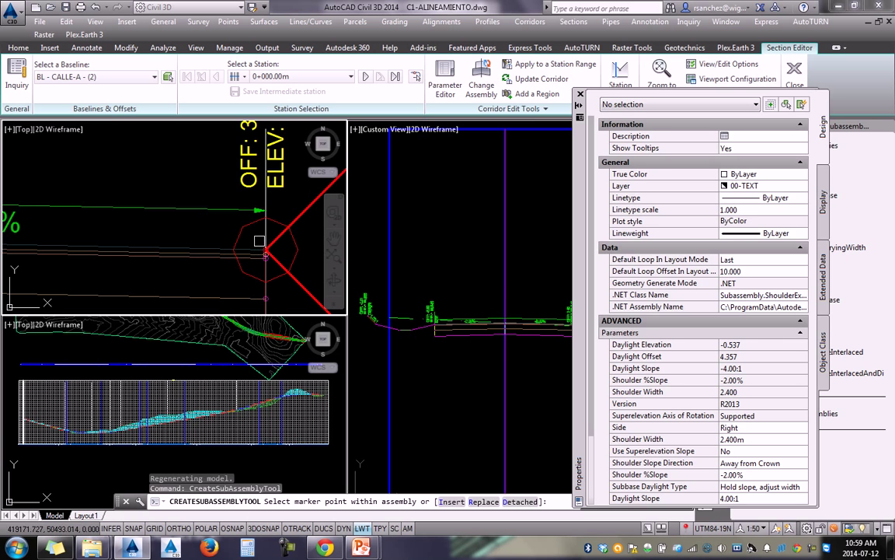
click(258, 242)
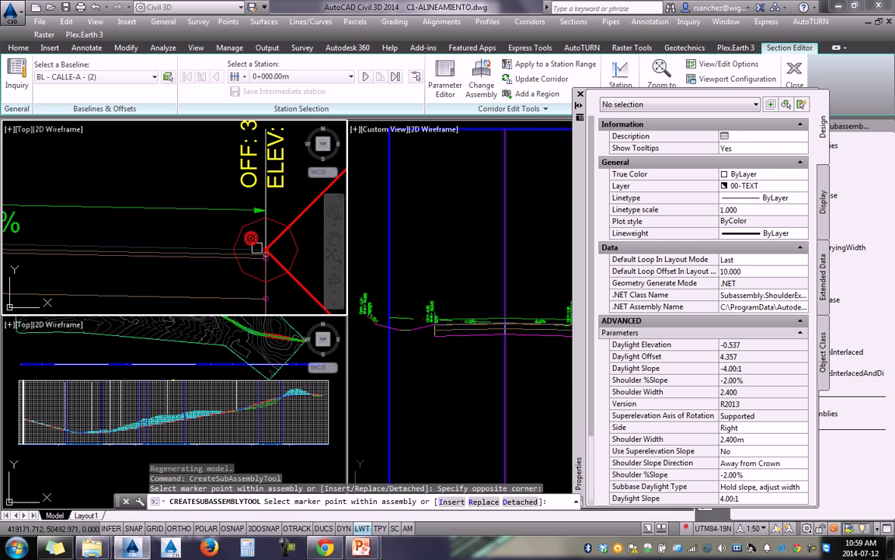
key(Escape)
Regenerate the display with RE and start inserting a ShoulderExtendSubbase shoulder
text(RE)
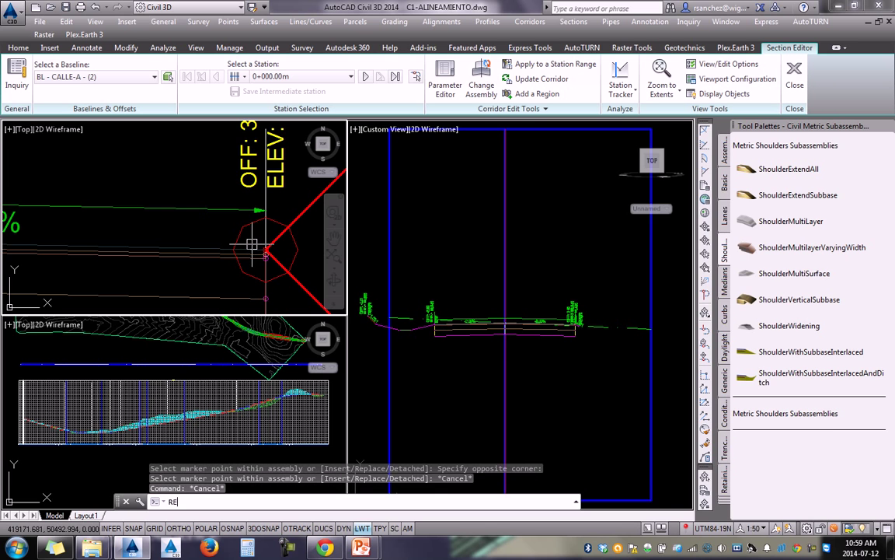
key(Return)
scroll(262, 254, down, 2)
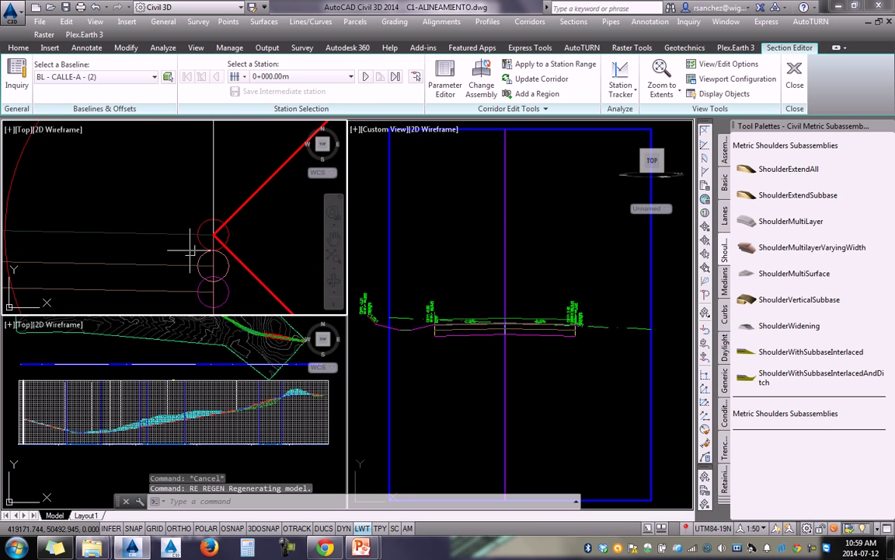
click(750, 195)
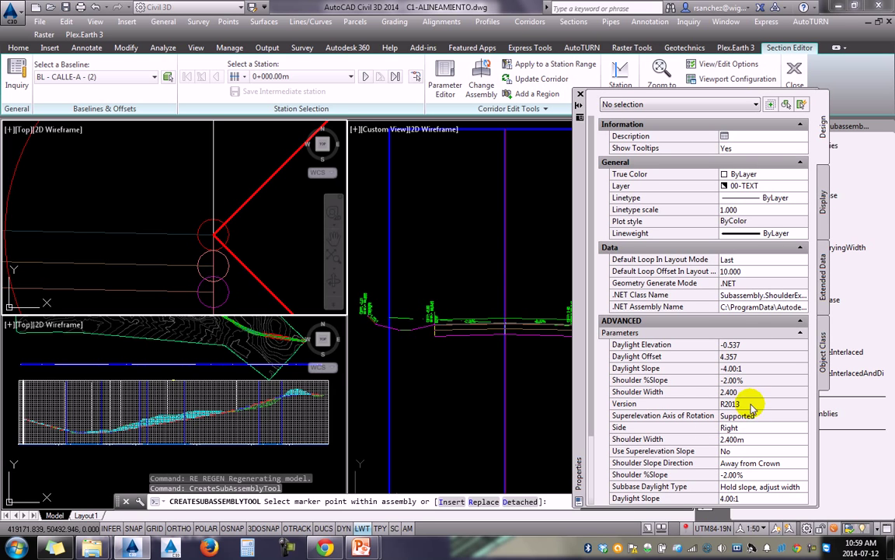
scroll(591, 388, down, 3)
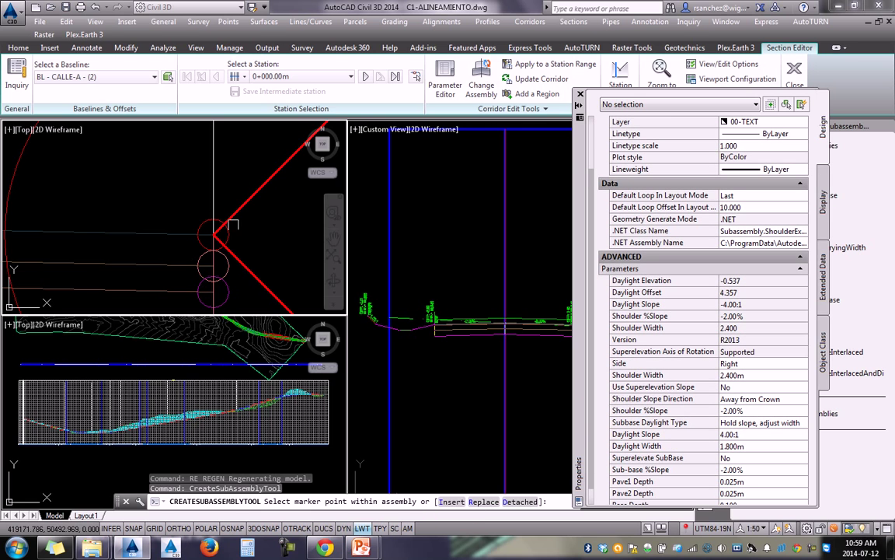
scroll(203, 219, down, 2)
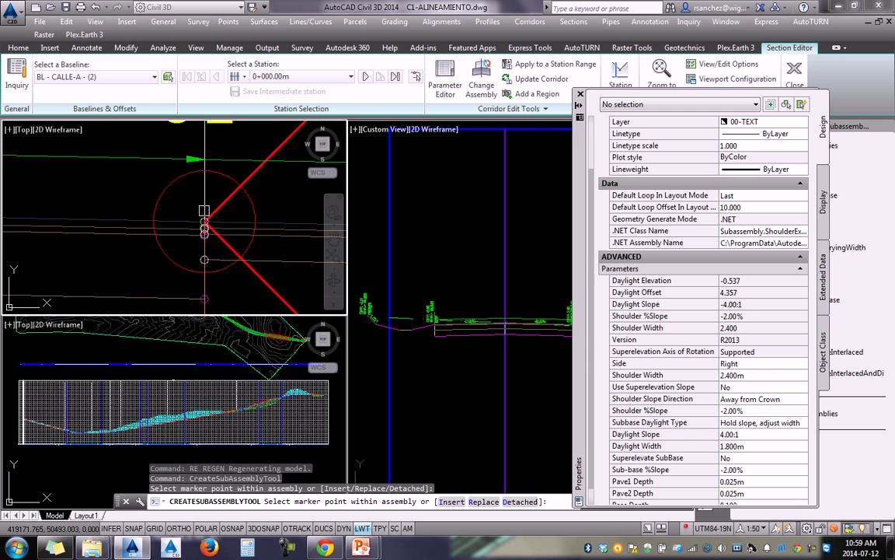
scroll(204, 210, down, 2)
scroll(204, 214, down, 3)
scroll(194, 222, down, 2)
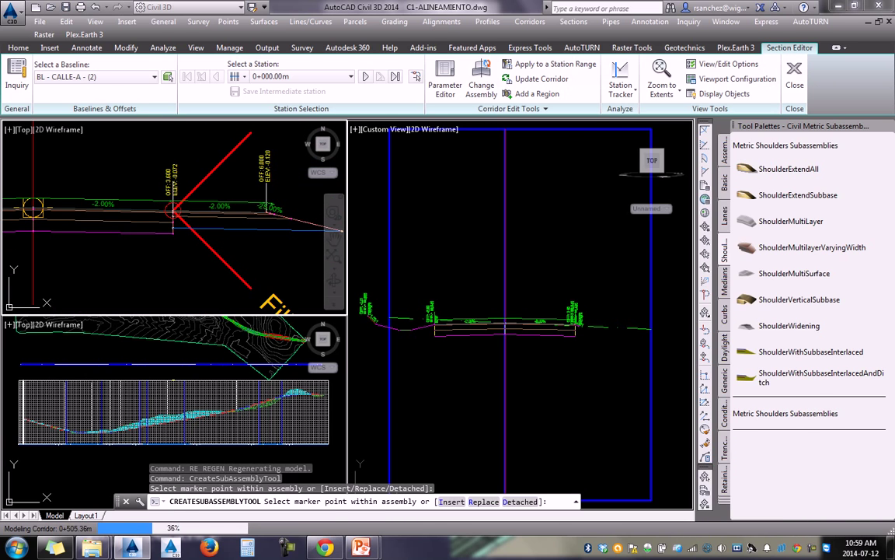
Attach the shoulder at the assembly's right edge, then cancel a stray grip stretch
click(174, 210)
key(Escape)
key(Escape)
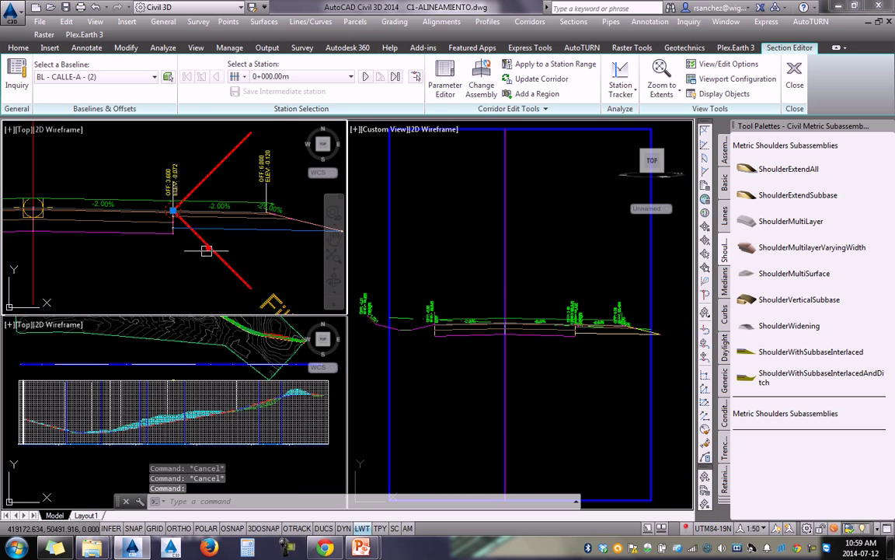
click(174, 210)
scroll(182, 216, down, 1)
scroll(188, 220, down, 1)
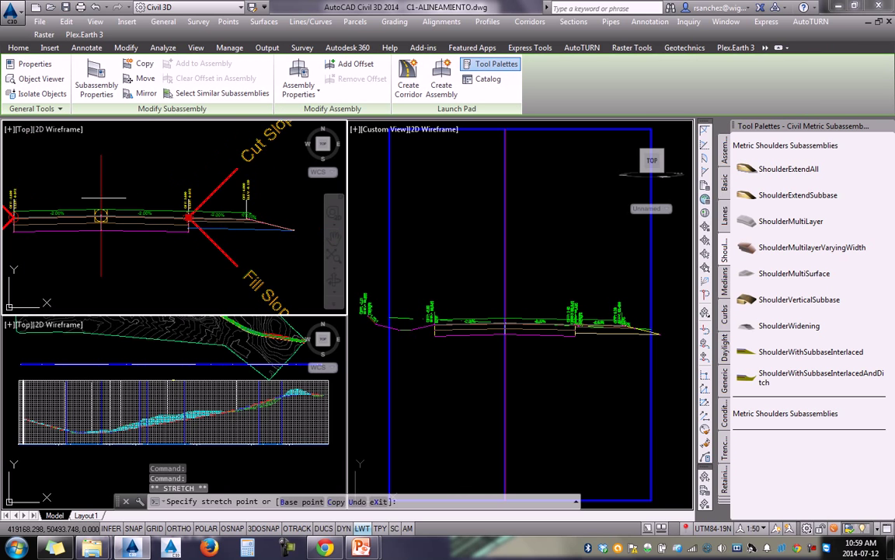
scroll(49, 186, up, 5)
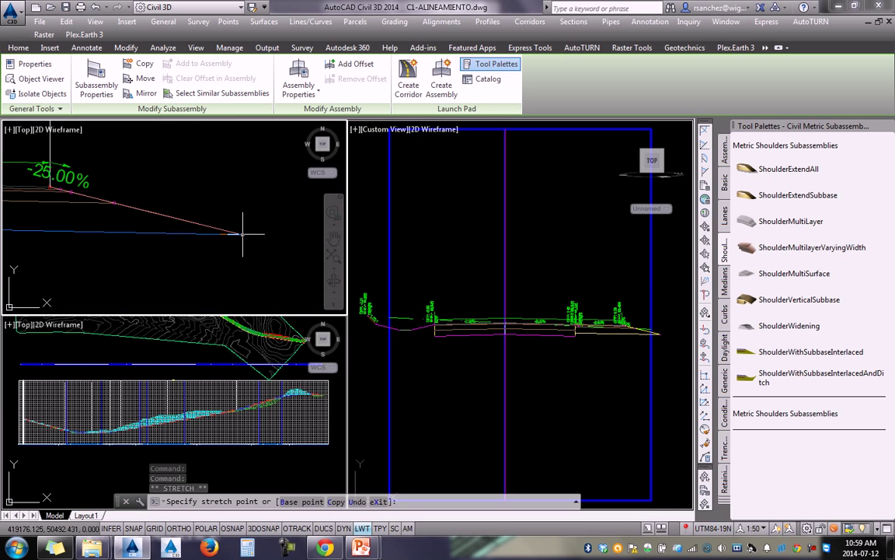
scroll(243, 233, up, 2)
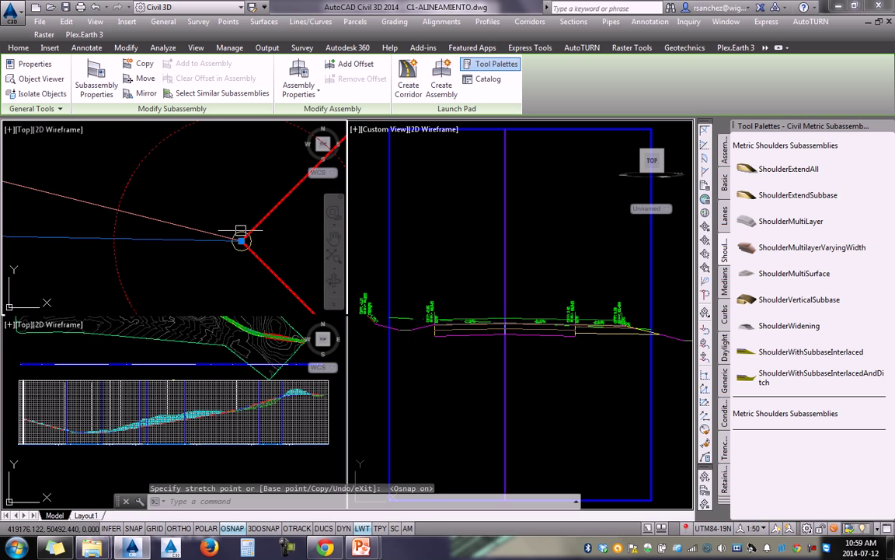
scroll(187, 233, down, 1)
scroll(233, 241, down, 1)
scroll(241, 249, down, 1)
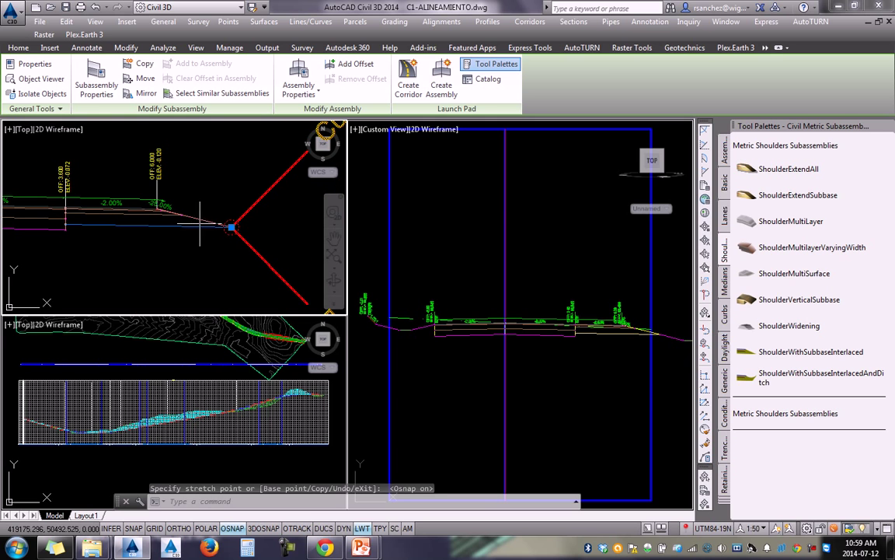
key(Escape)
key(Escape)
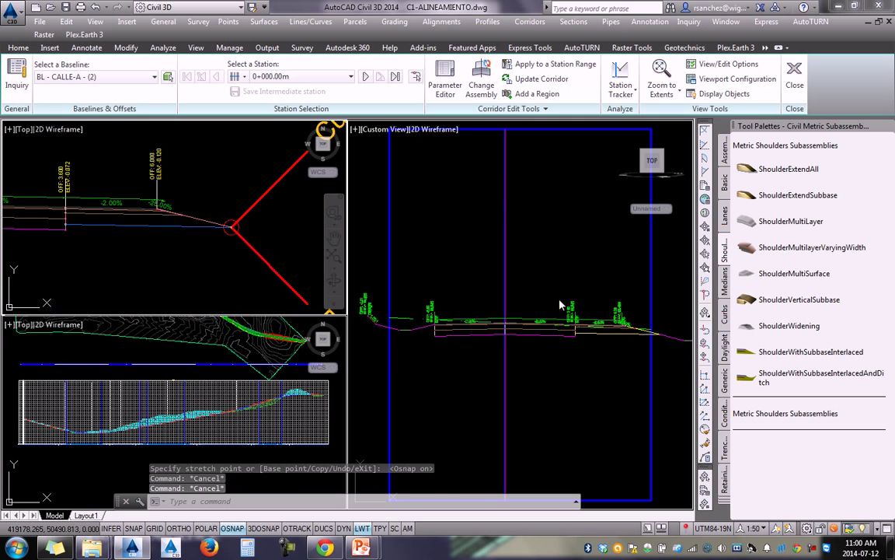
Window-select and delete the two subassemblies left of the baseline, then open the shoulder's Properties
middle_drag(65, 215, 213, 231)
click(213, 230)
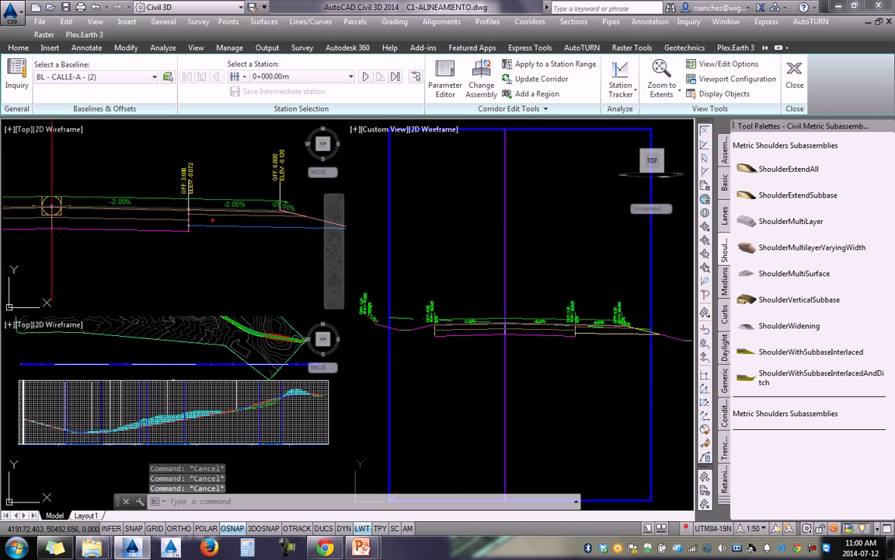
key(Escape)
key(Escape)
click(204, 223)
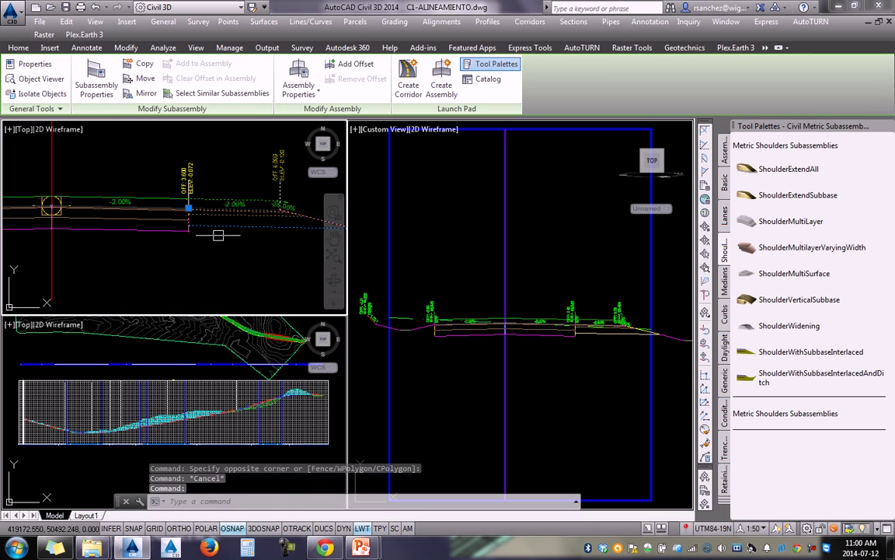
key(Escape)
click(166, 255)
key(Escape)
click(167, 253)
click(120, 198)
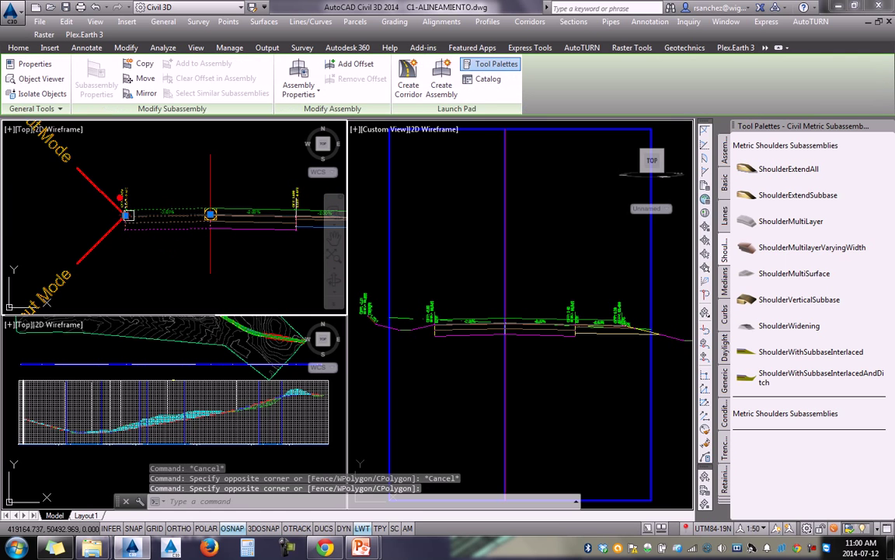
click(212, 259)
key(Delete)
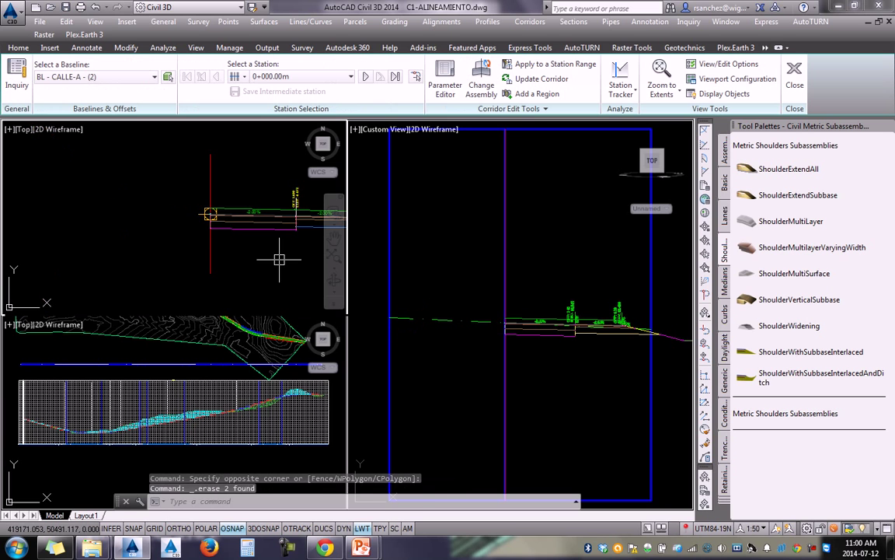
middle_drag(284, 221, 241, 231)
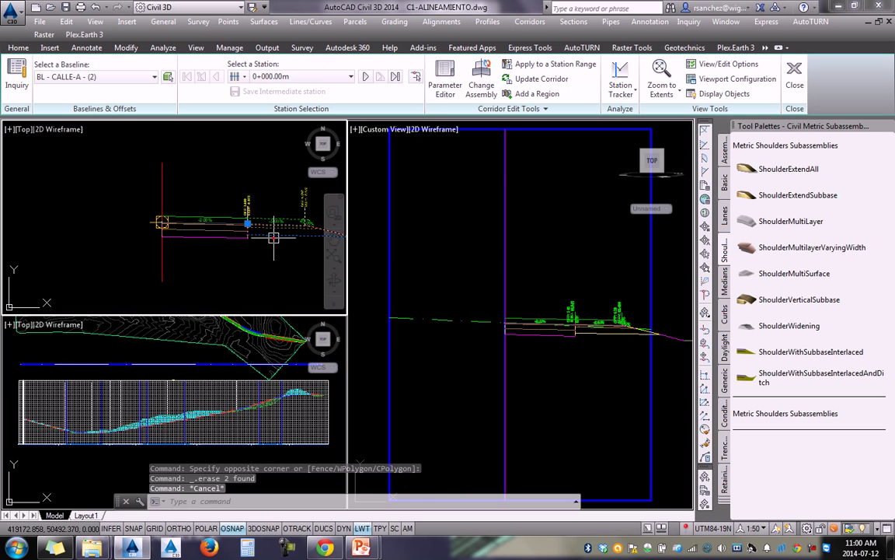
key(ctrl+1)
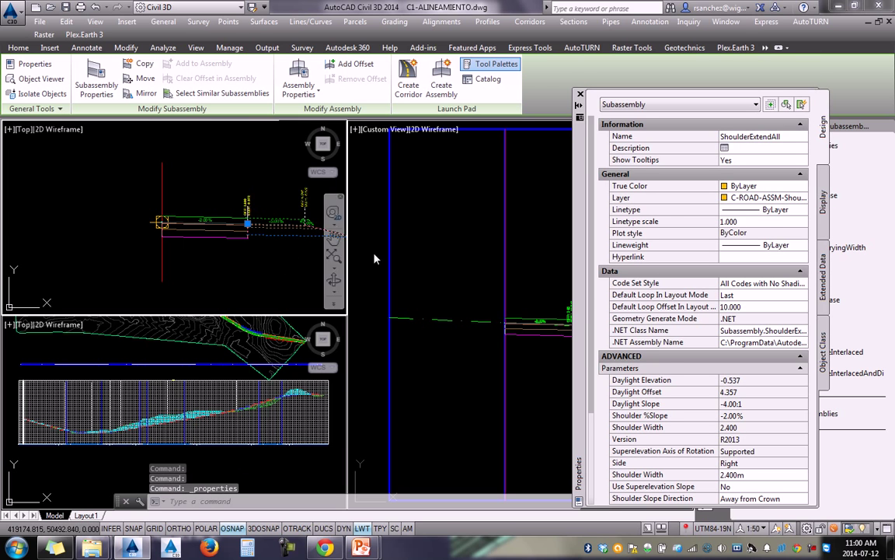
drag(591, 360, 605, 376)
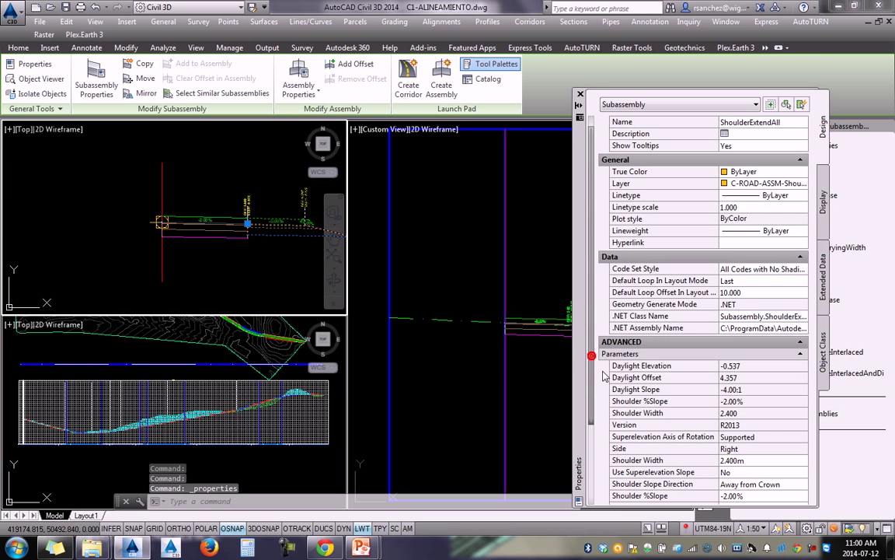
scroll(606, 374, down, 2)
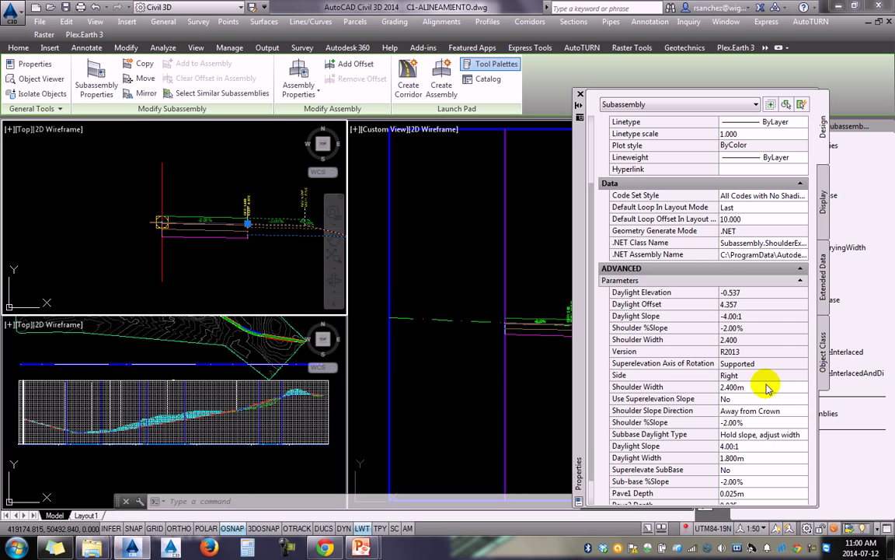
scroll(234, 232, up, 5)
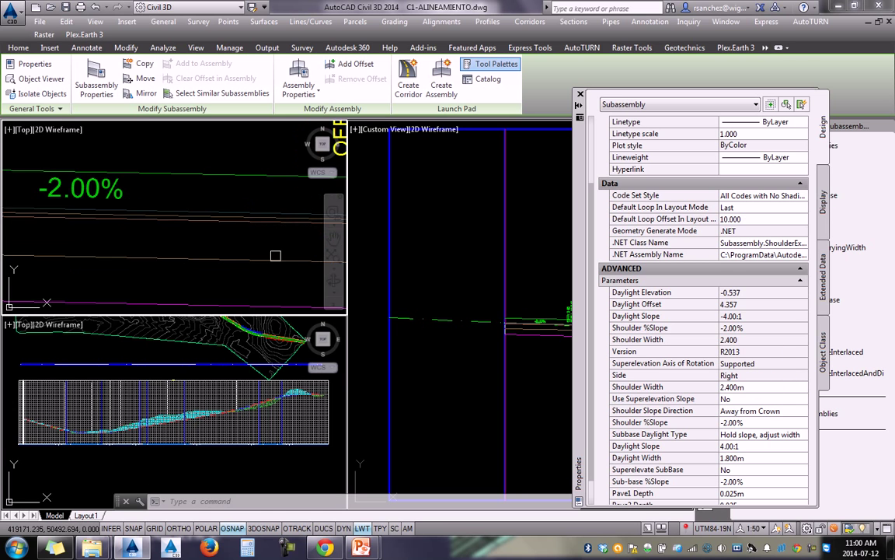
scroll(170, 230, up, 3)
key(Escape)
click(164, 223)
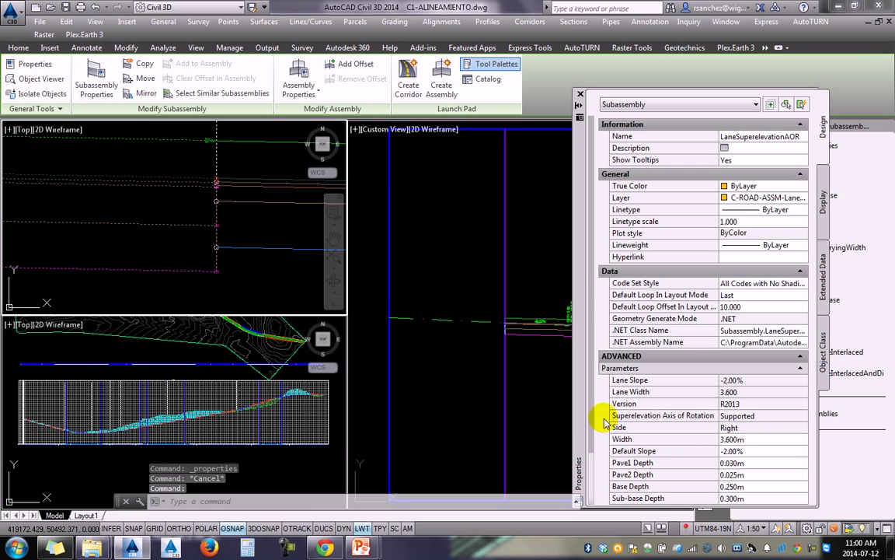
scroll(603, 478, down, 2)
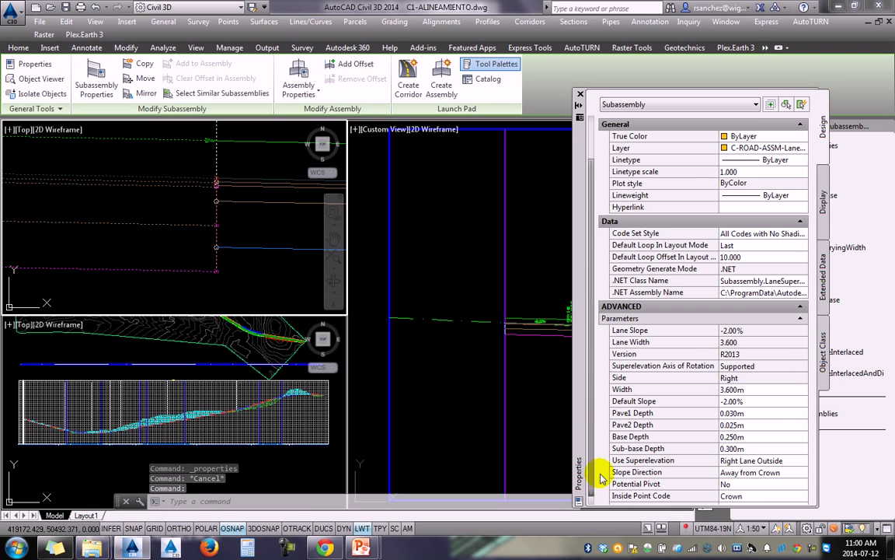
click(739, 413)
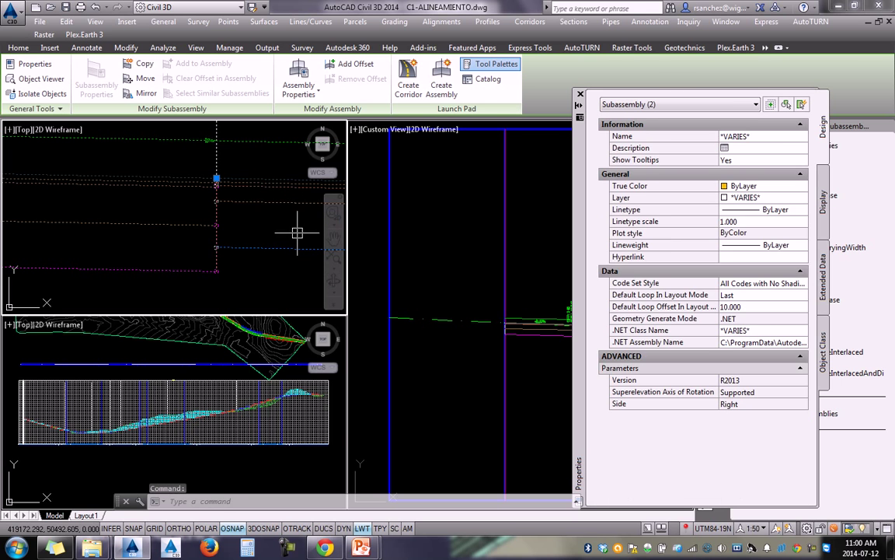
key(Escape)
click(216, 184)
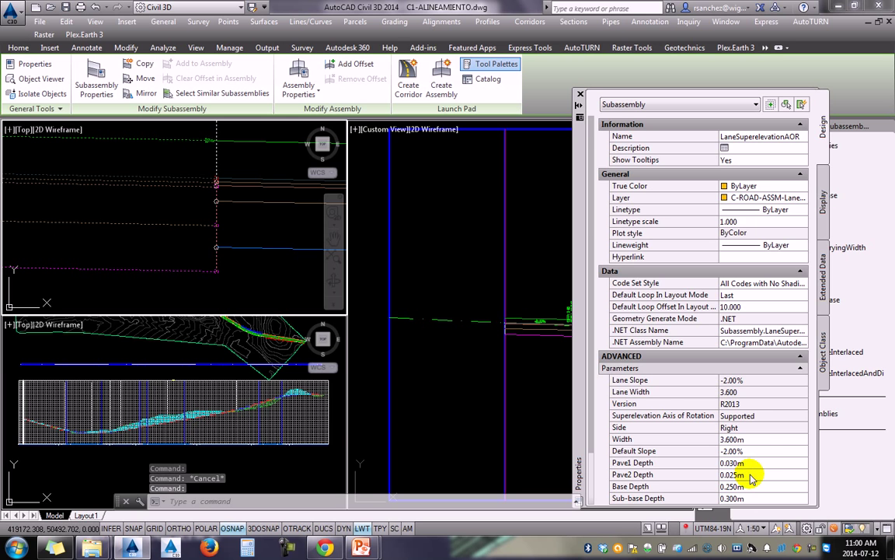
key(Escape)
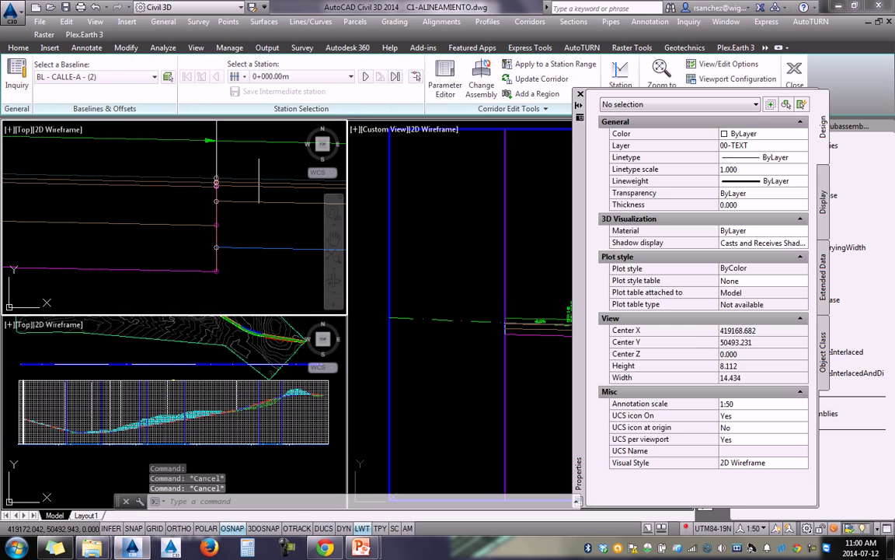
click(251, 203)
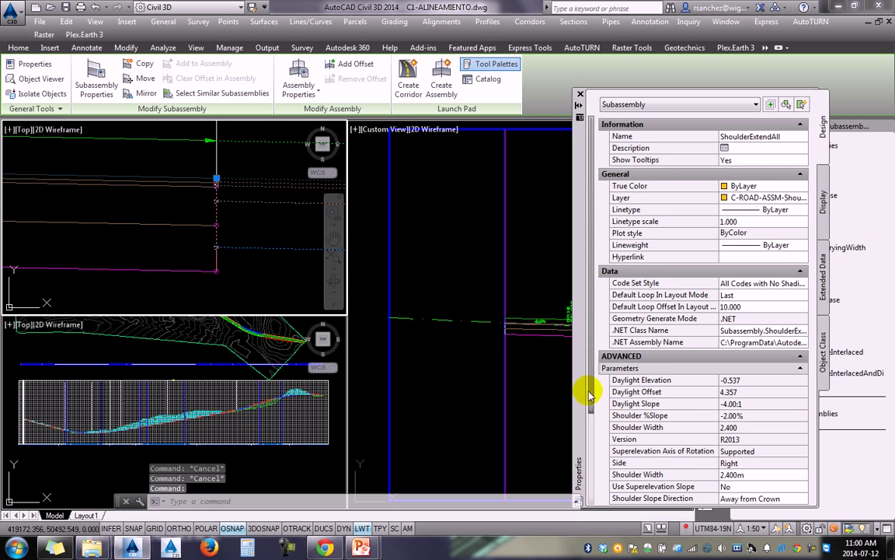
scroll(598, 445, down, 2)
scroll(599, 445, down, 1)
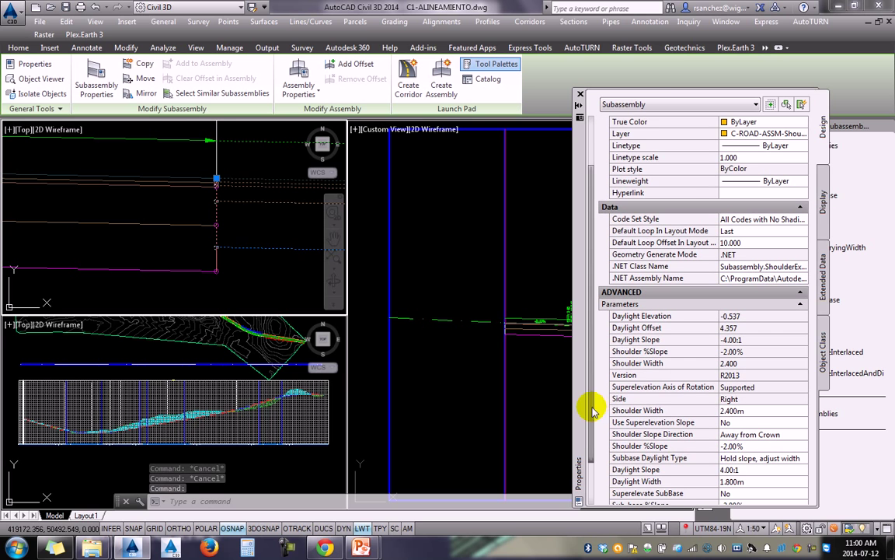
scroll(600, 465, down, 3)
scroll(600, 465, down, 1)
Set the shoulder's Pave1 Depth to 0.030 m and check the lane's depths for comparison
click(762, 458)
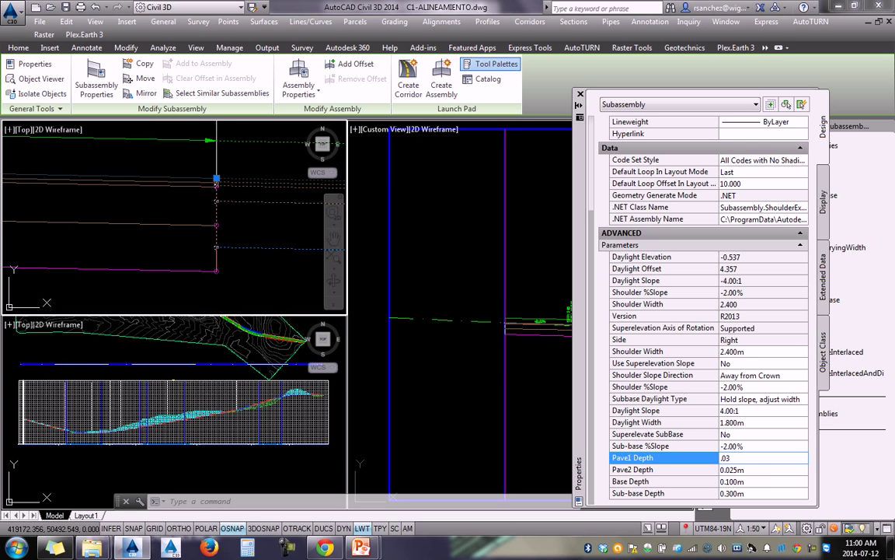
key(Return)
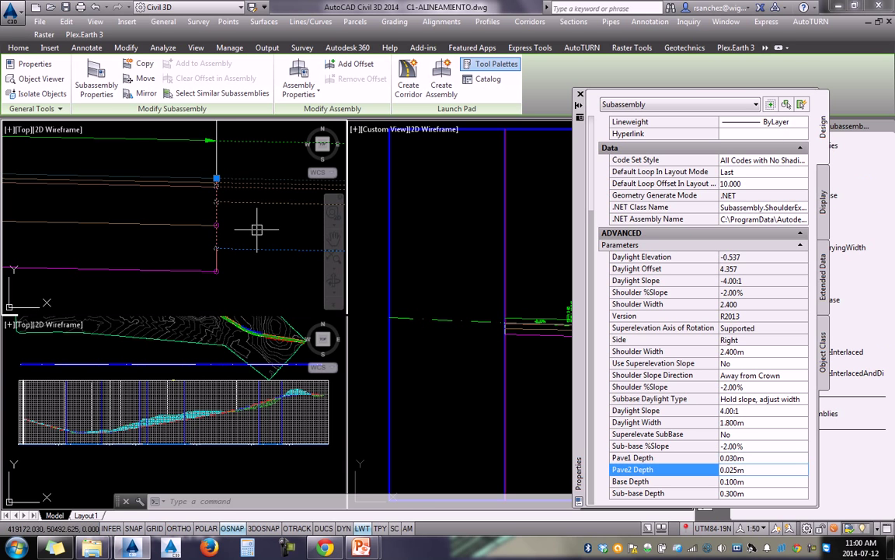
key(Escape)
click(193, 225)
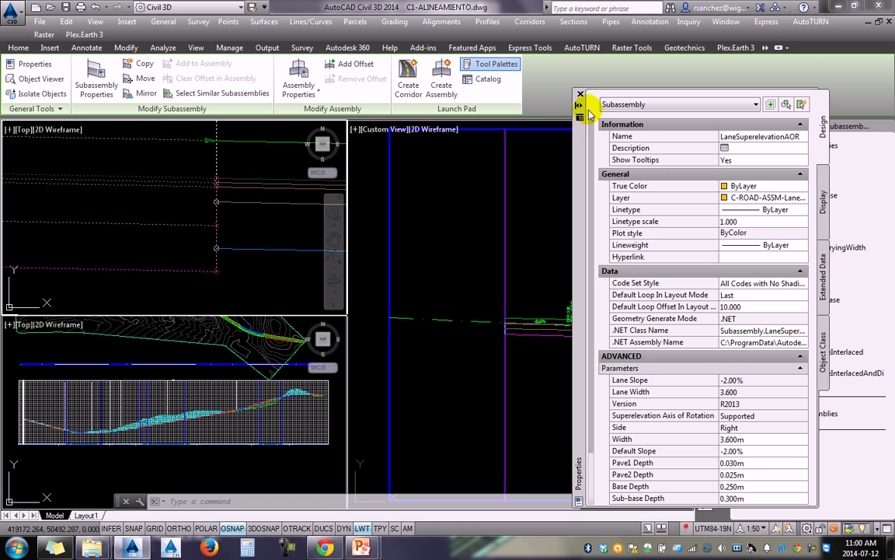
key(Escape)
Reselect the shoulder and set its Base Depth to 0.250 m, then deselect
click(249, 202)
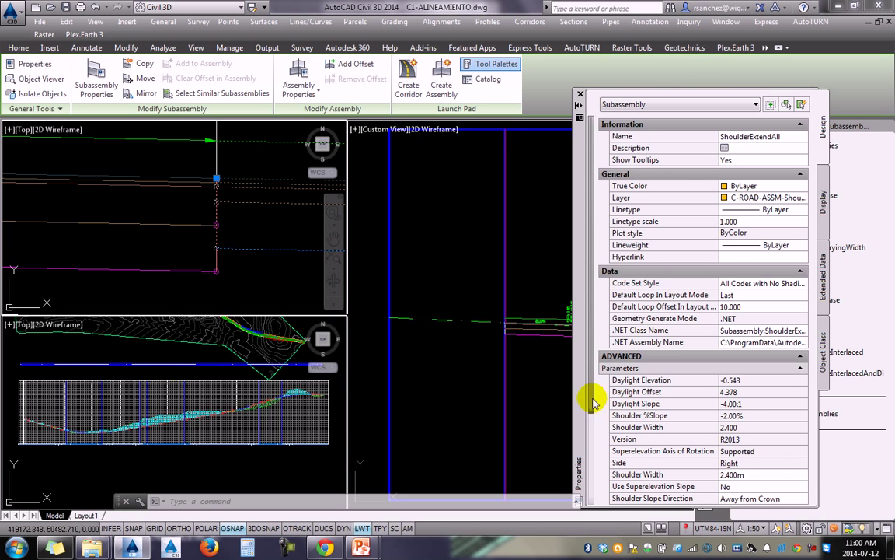
scroll(607, 390, down, 5)
scroll(684, 466, down, 2)
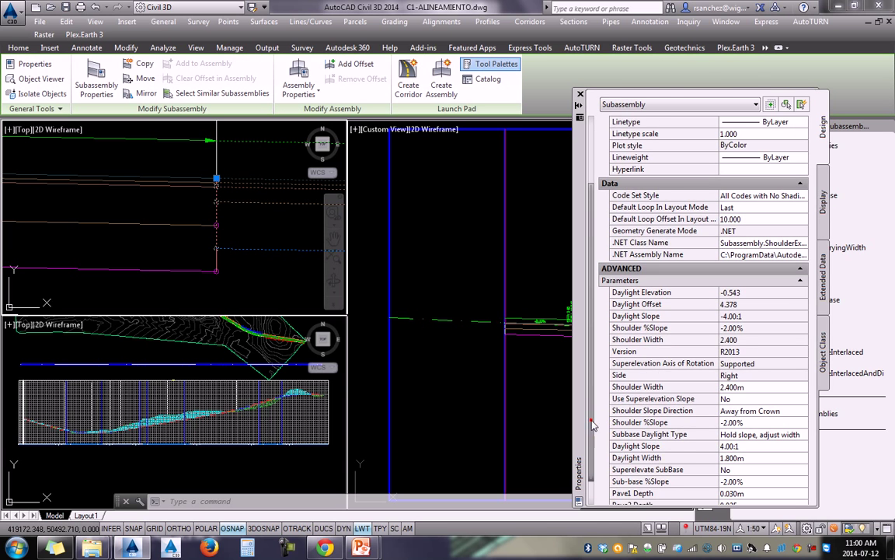
scroll(700, 466, down, 3)
click(759, 481)
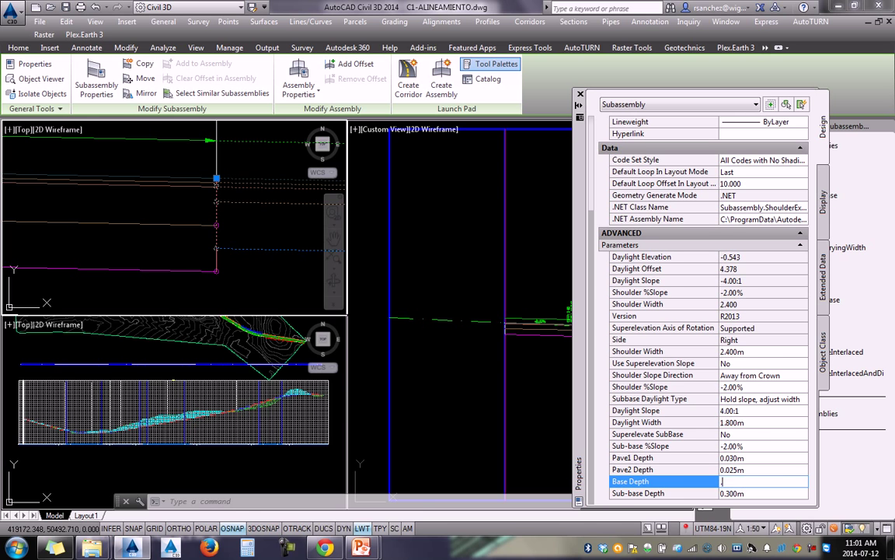
text(.25)
click(759, 491)
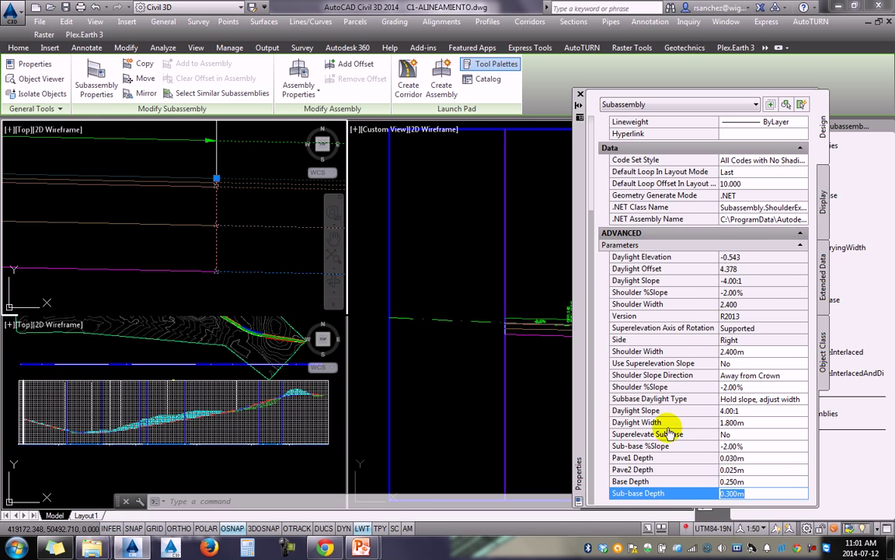
key(Escape)
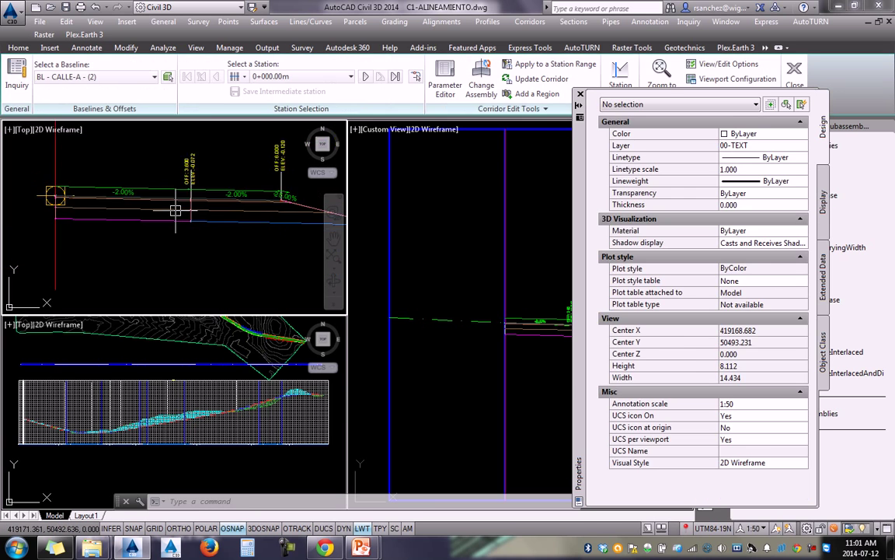
Pan to the right side slope, nudge its attachment grip, then select the right shoulder's width parameter
middle_drag(218, 222, 160, 228)
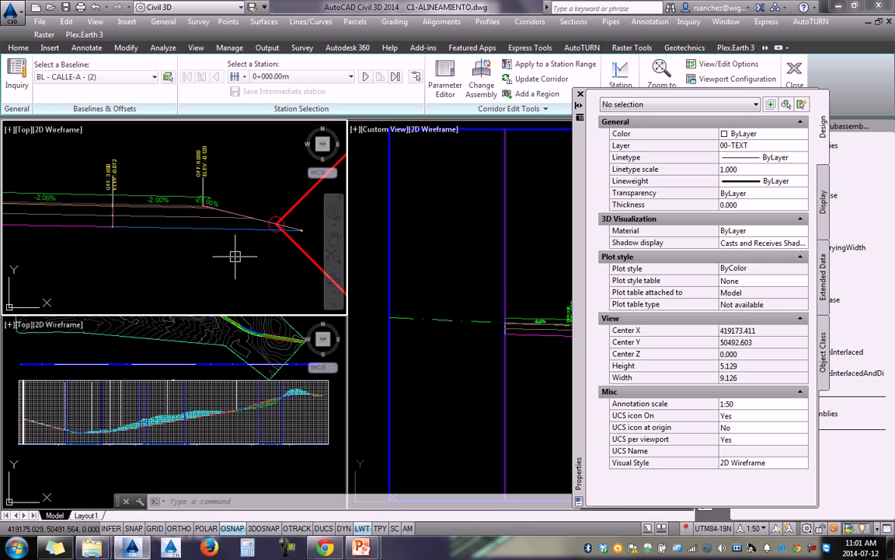
click(281, 222)
click(280, 224)
scroll(286, 218, up, 2)
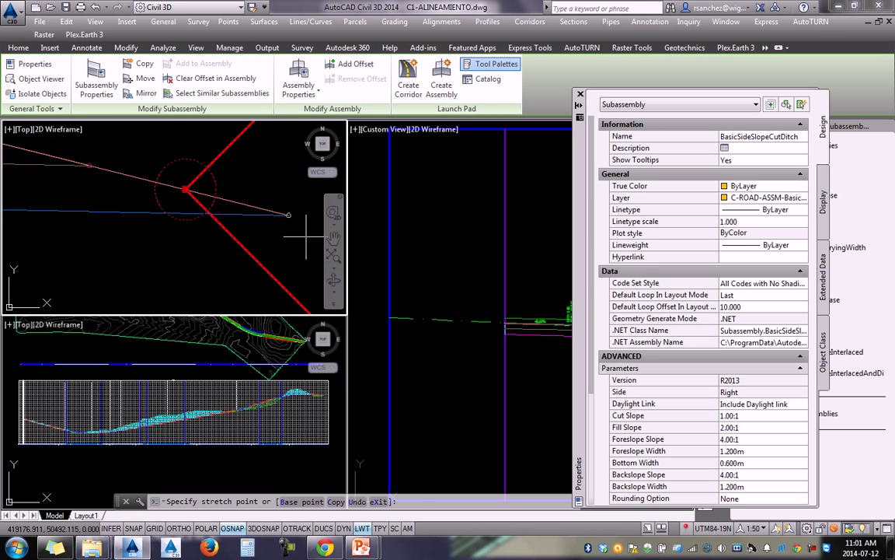
click(288, 216)
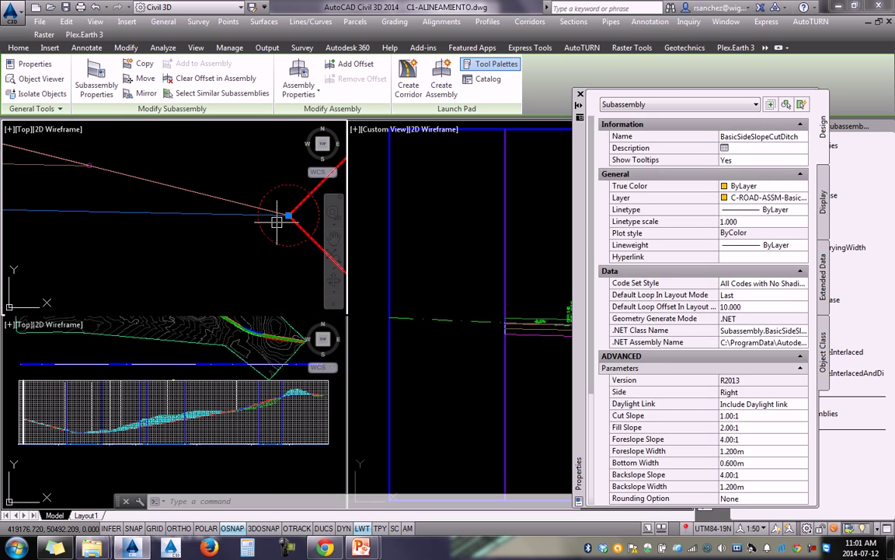
key(Escape)
click(203, 195)
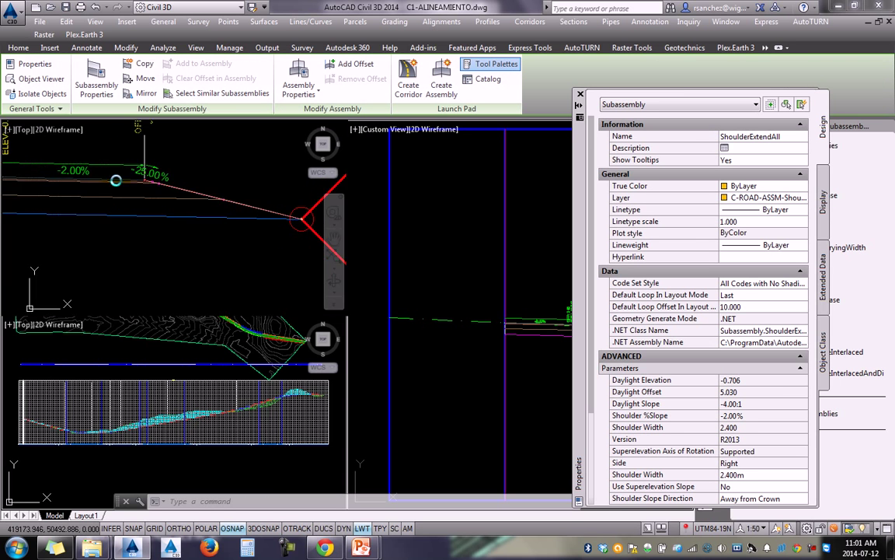
click(755, 428)
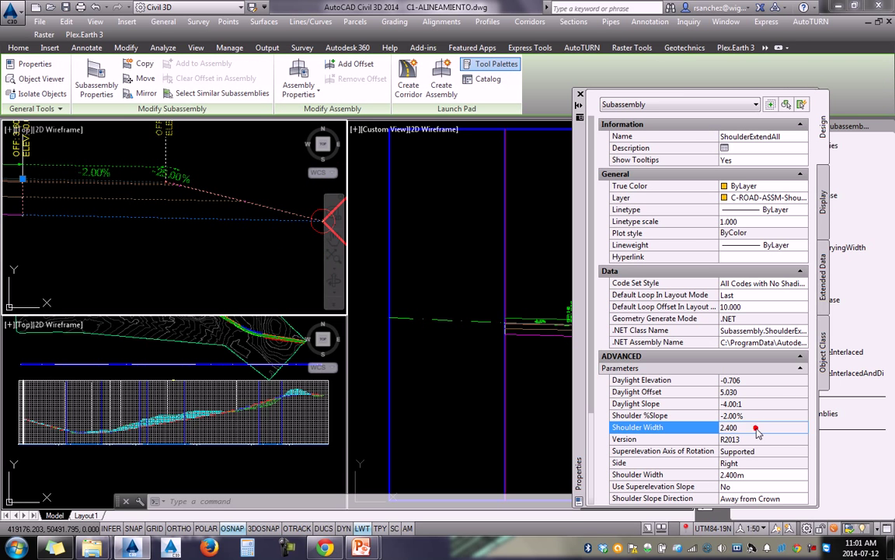
Set the lower Shoulder Width to 1.200 m and recenter the shoulder in the section view
click(749, 474)
text(1.2)
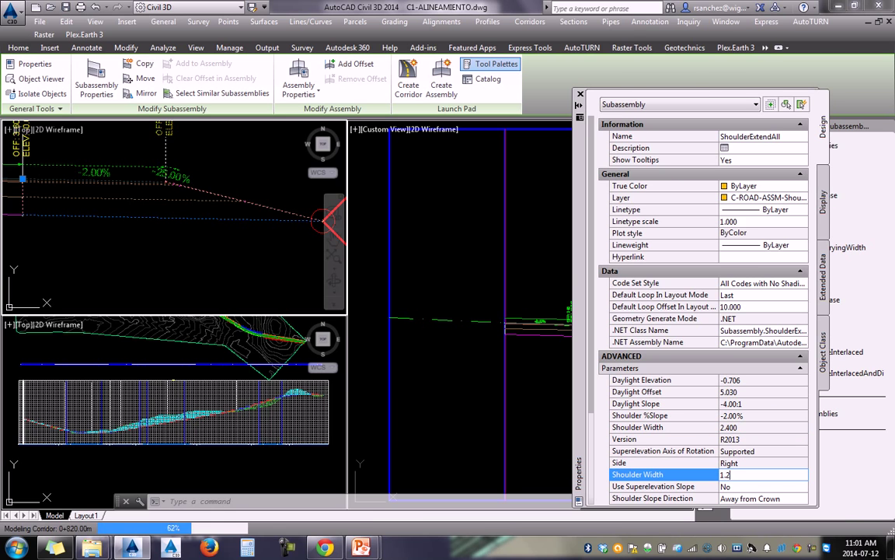
key(Return)
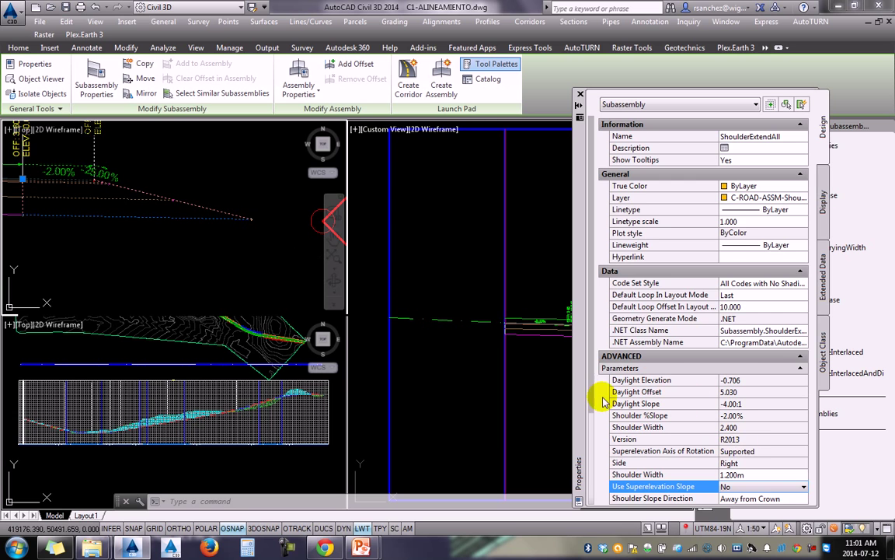
drag(591, 365, 600, 404)
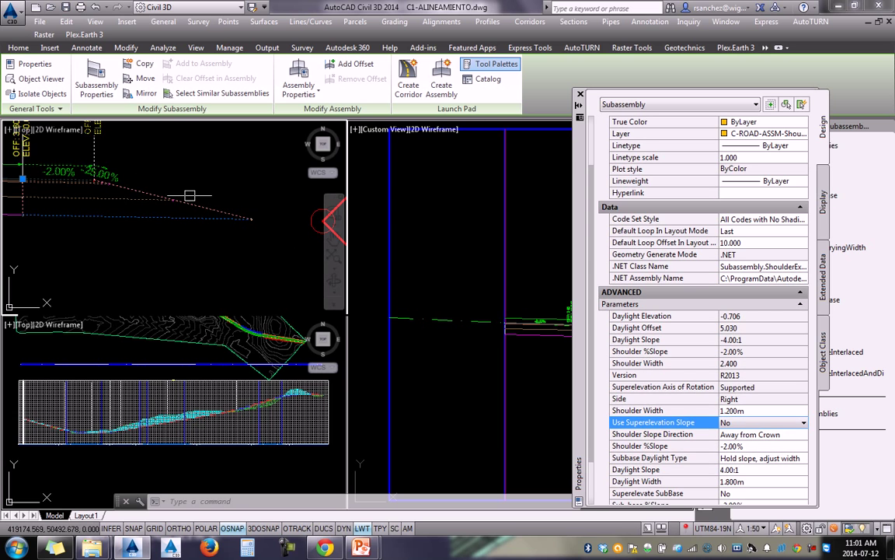
middle_drag(190, 195, 259, 222)
mouse_move(597, 423)
scroll(595, 421, down, 2)
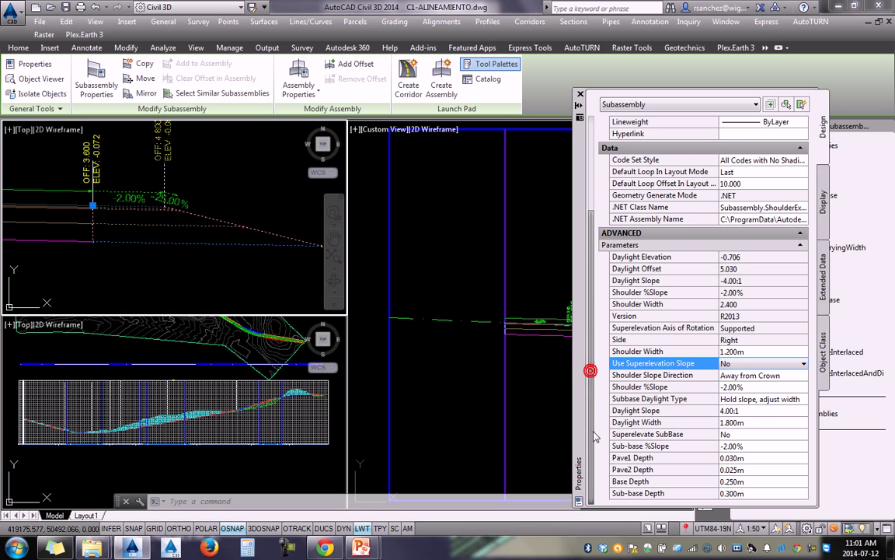
Set Shoulder %Slope to -4.00% and the subbase Daylight Slope to 2.00:1, then deselect
click(749, 386)
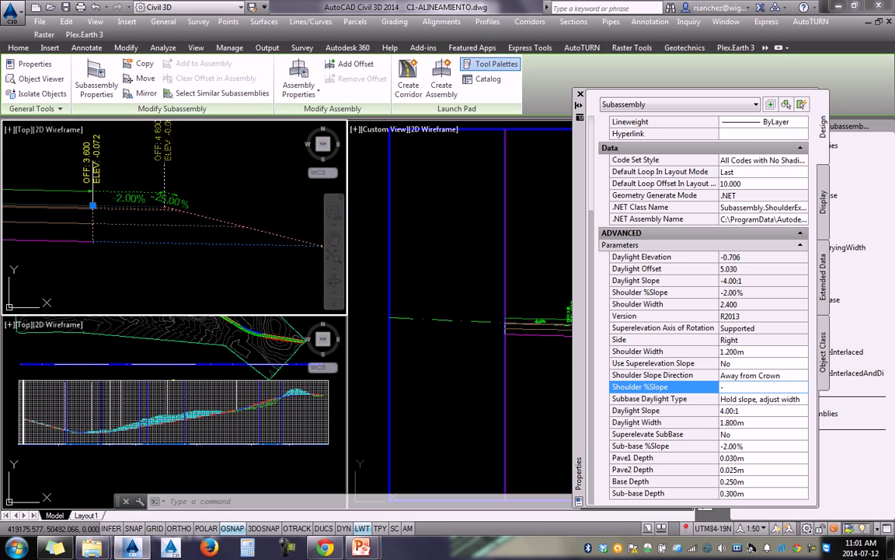
text(4)
click(743, 399)
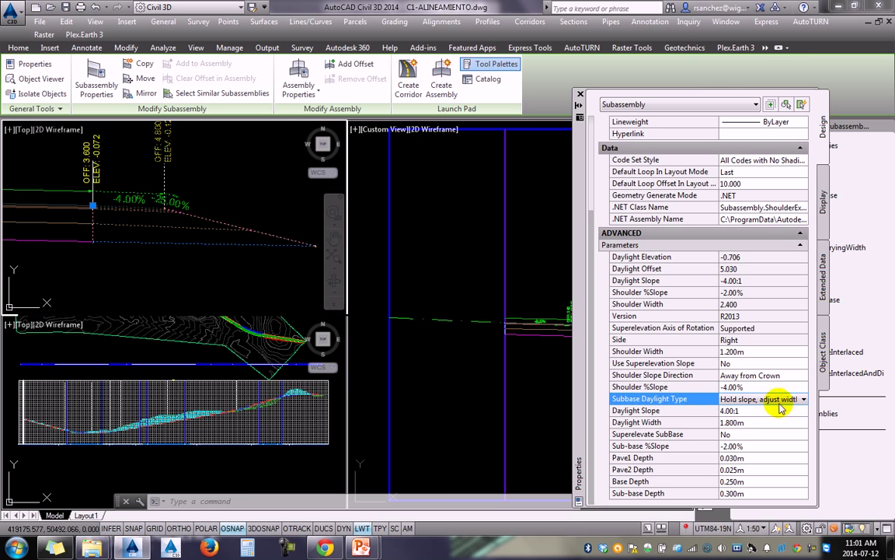
click(742, 410)
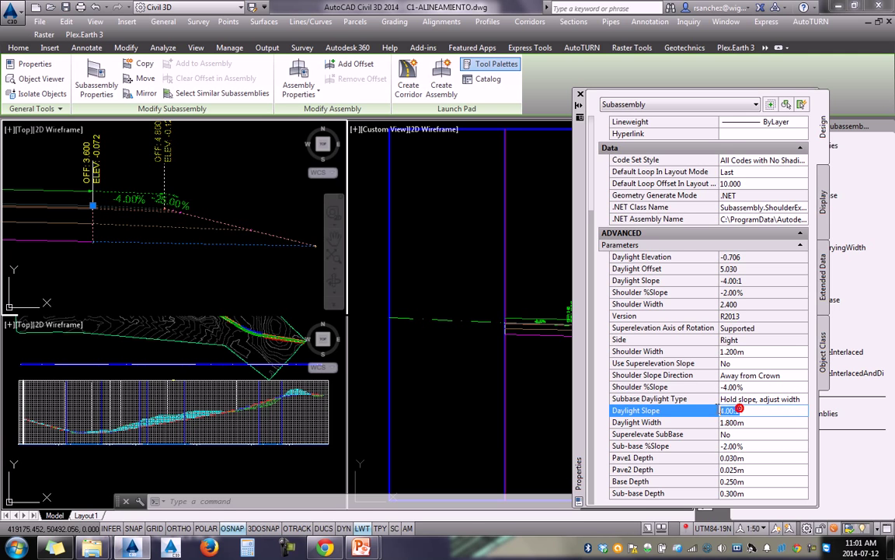
text(2)
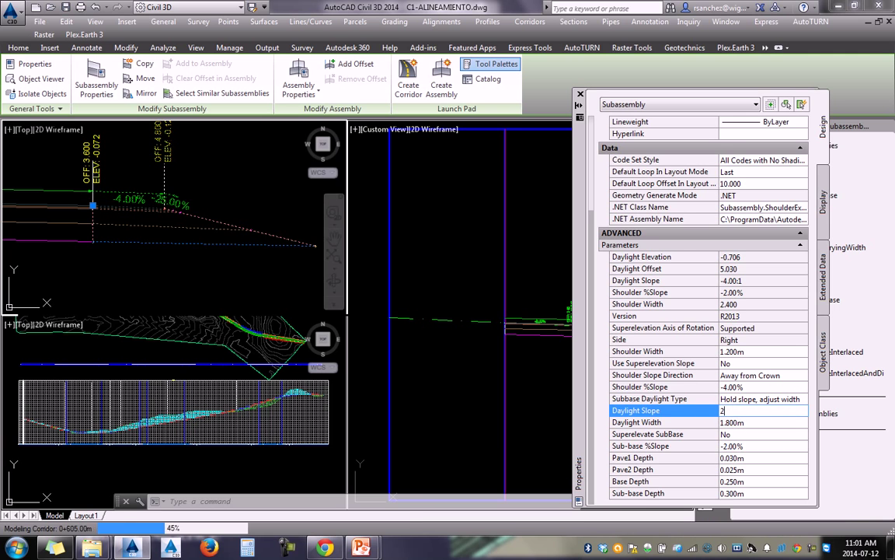
key(Tab)
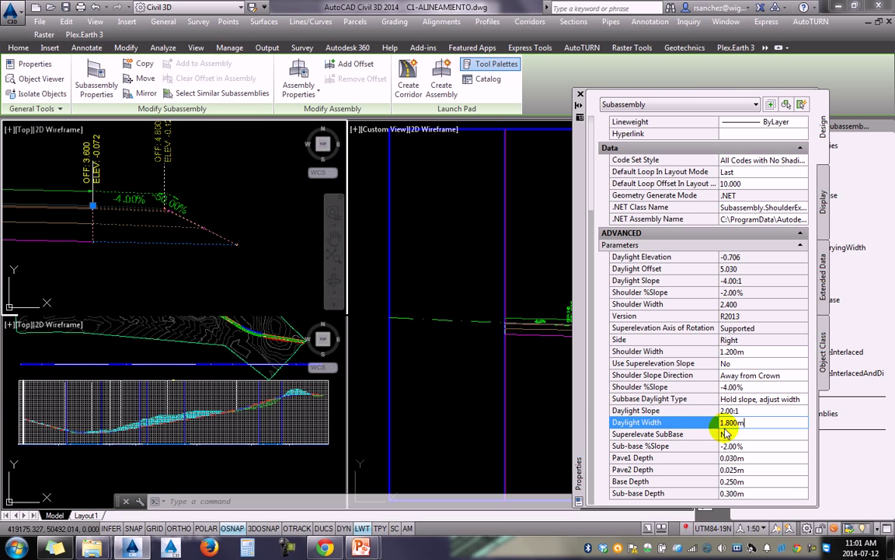
click(729, 410)
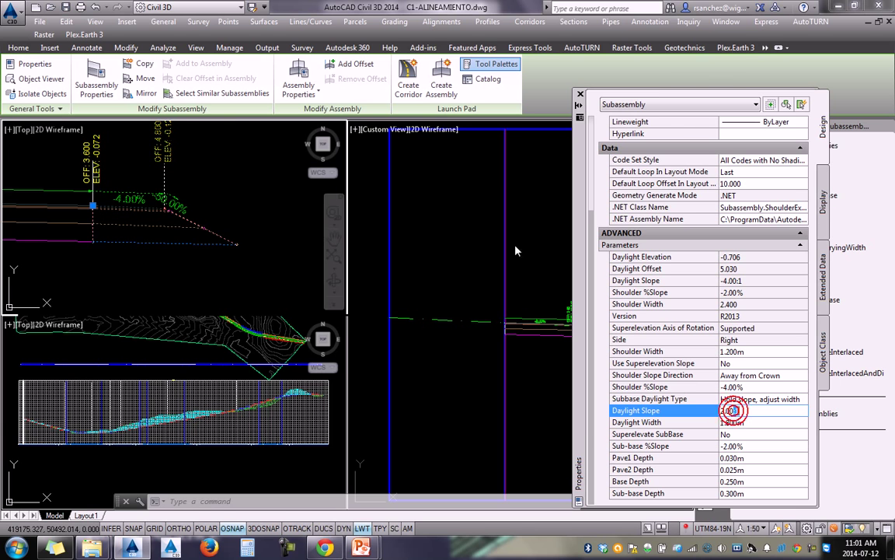
scroll(155, 200, up, 3)
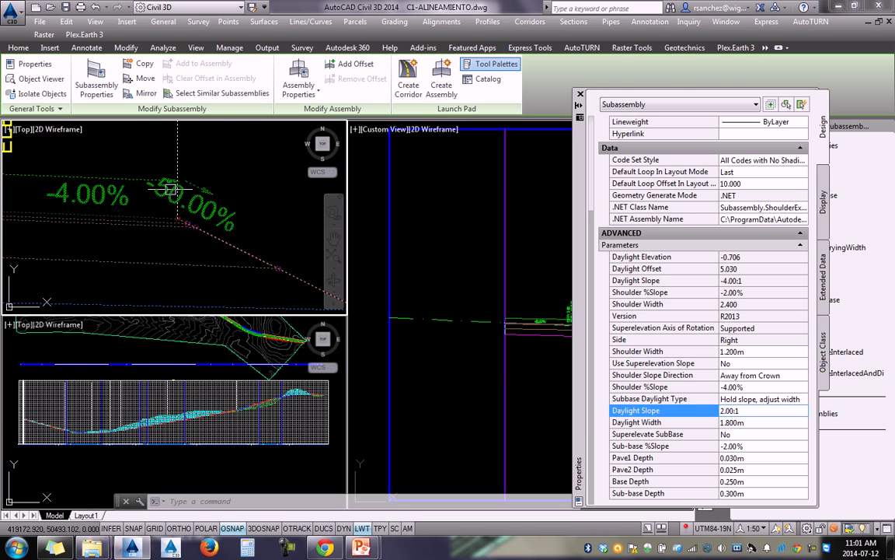
scroll(200, 200, down, 4)
key(Escape)
key(Escape)
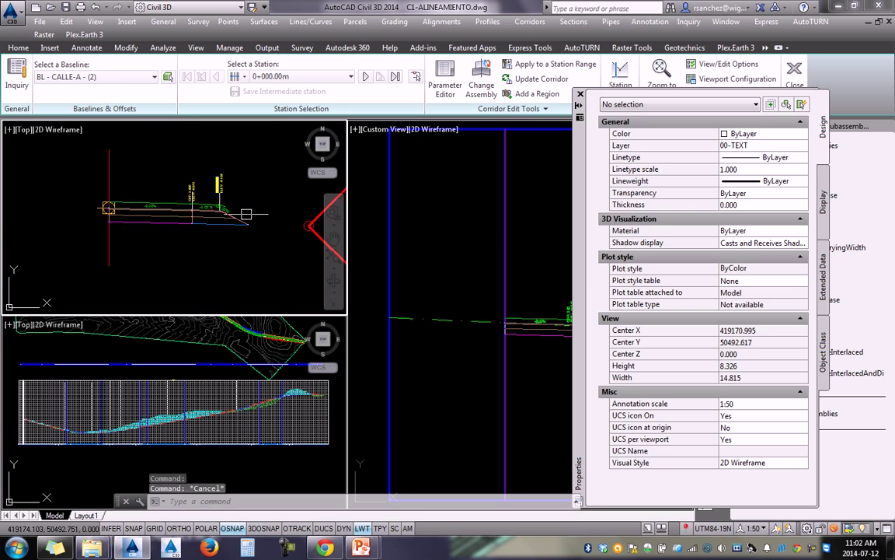
Window-select the right lane, shoulder and side slope and mirror them about the assembly marker
click(308, 226)
click(309, 227)
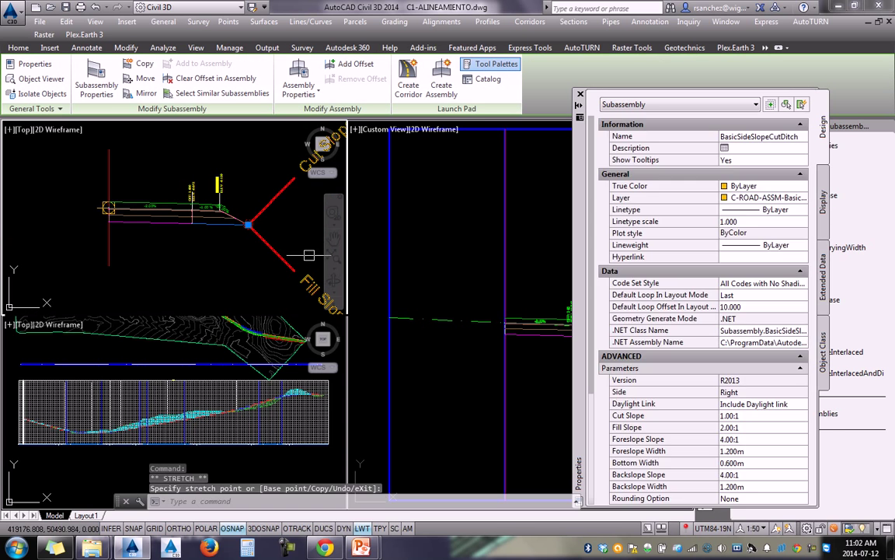
key(Escape)
scroll(216, 230, down, 2)
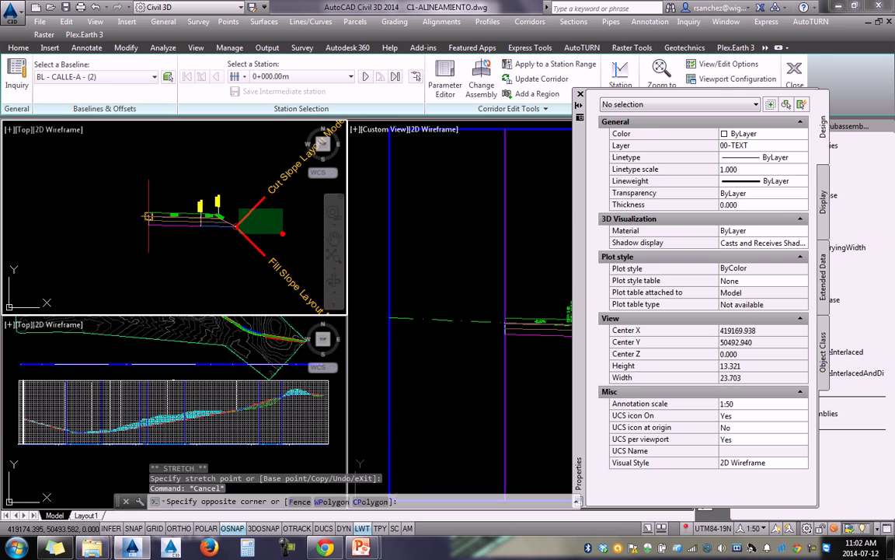
click(284, 226)
click(174, 249)
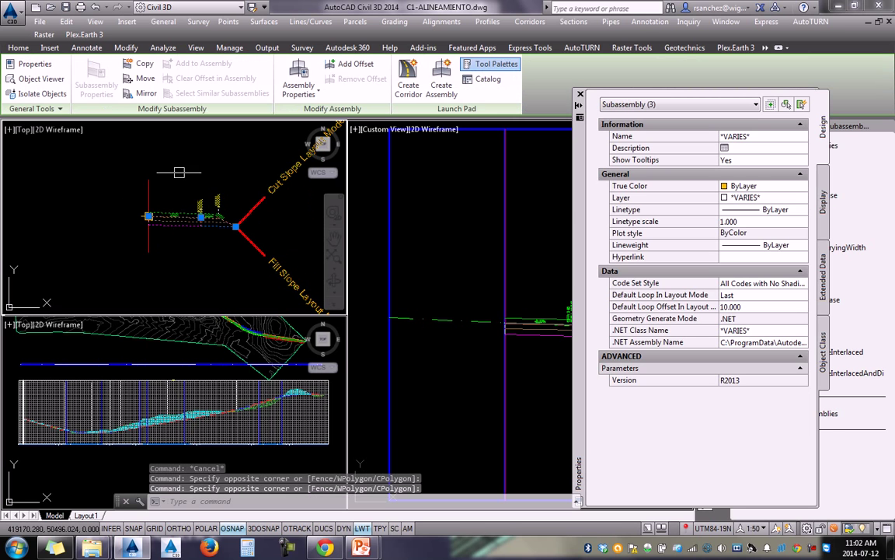
click(134, 90)
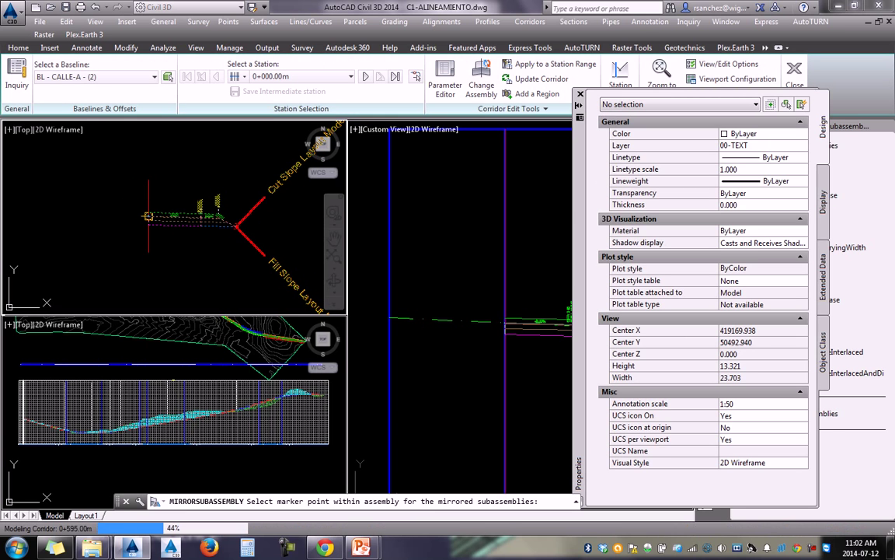
click(147, 216)
key(Escape)
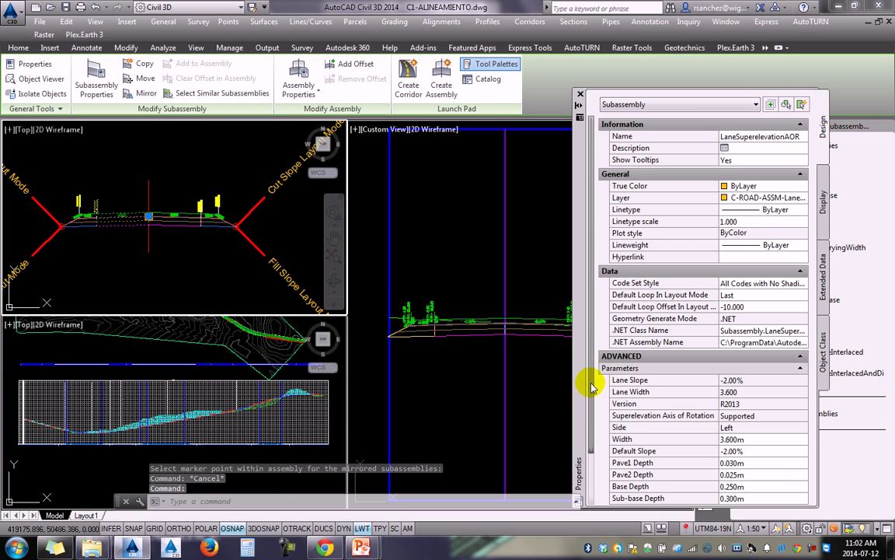
Set the left lane's Use Superelevation to Left Lane Outside, then select the left shoulder
scroll(588, 379, down, 2)
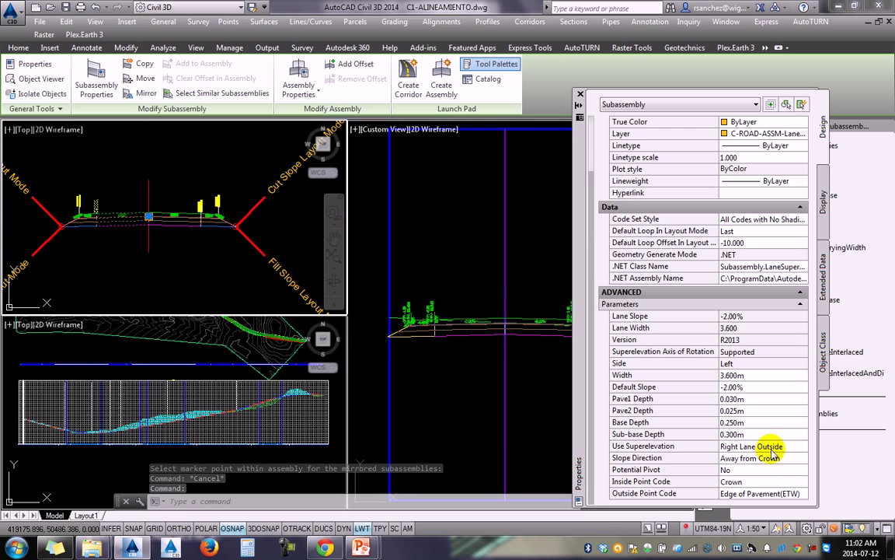
click(704, 446)
click(783, 447)
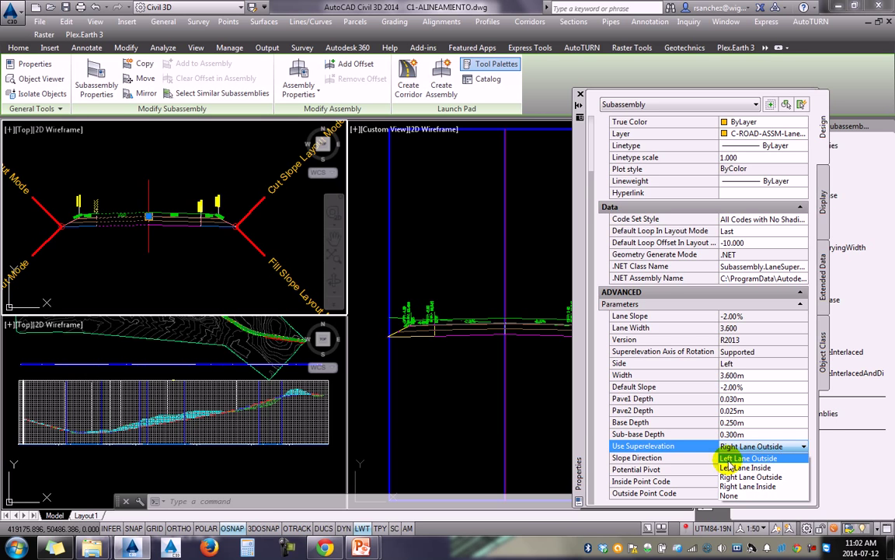
click(764, 459)
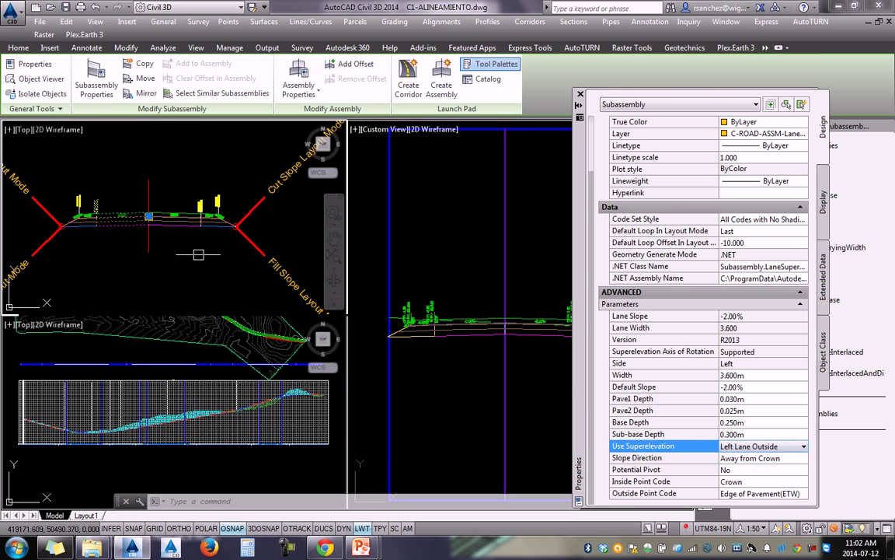
key(Escape)
click(86, 220)
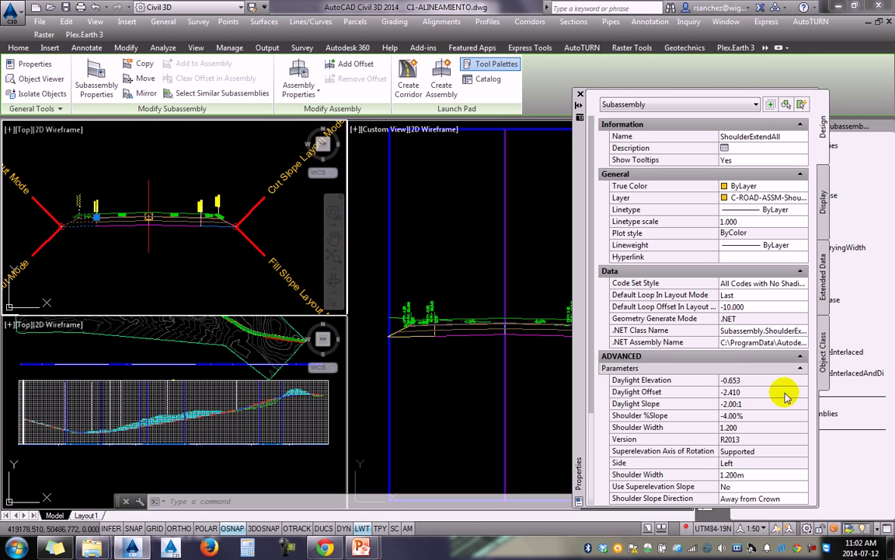
On the left shoulder, keep Superelevate SubBase at No and use Left Outside Shoulder superelevation slope
click(763, 448)
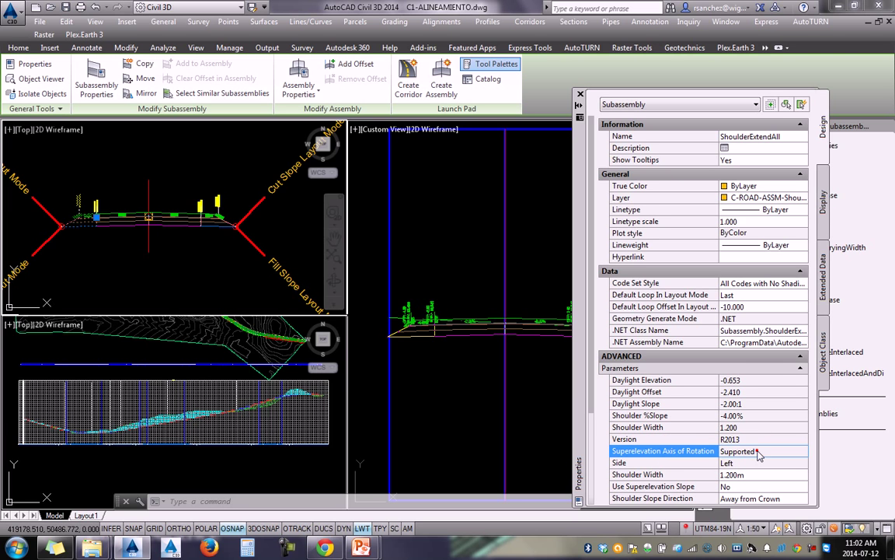
drag(593, 387, 611, 476)
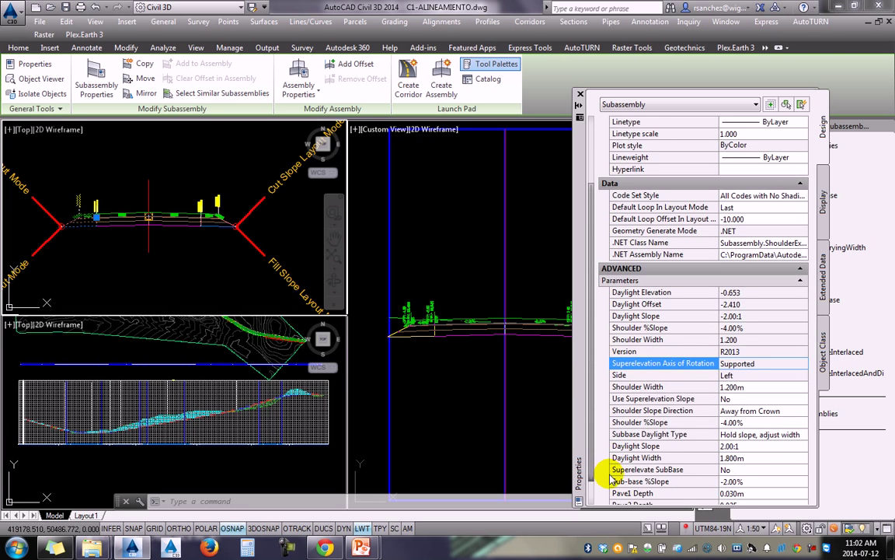
scroll(611, 475, down, 1)
click(739, 459)
click(740, 460)
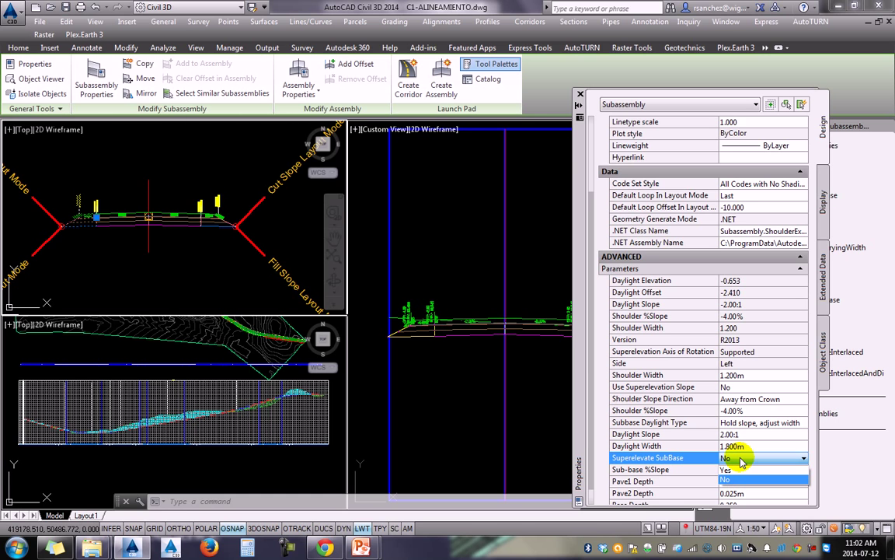
click(728, 480)
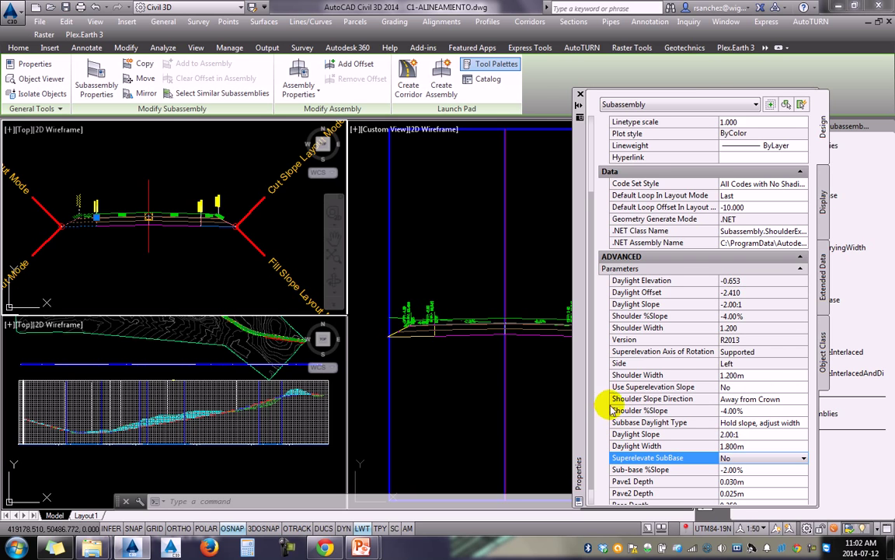
scroll(592, 346, down, 1)
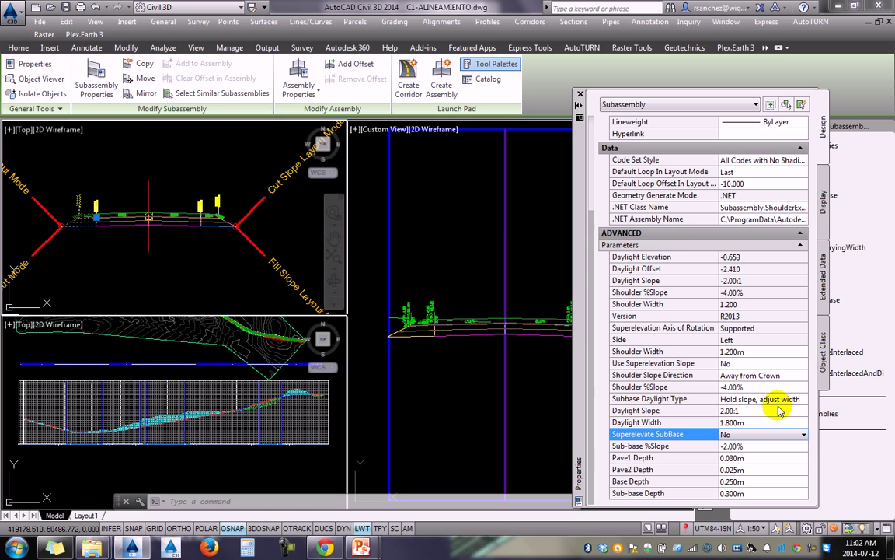
click(730, 364)
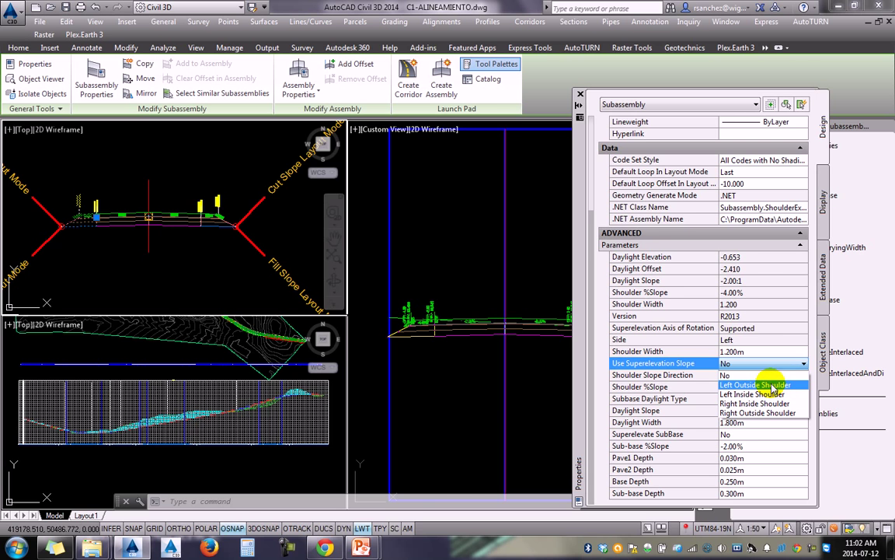
click(773, 387)
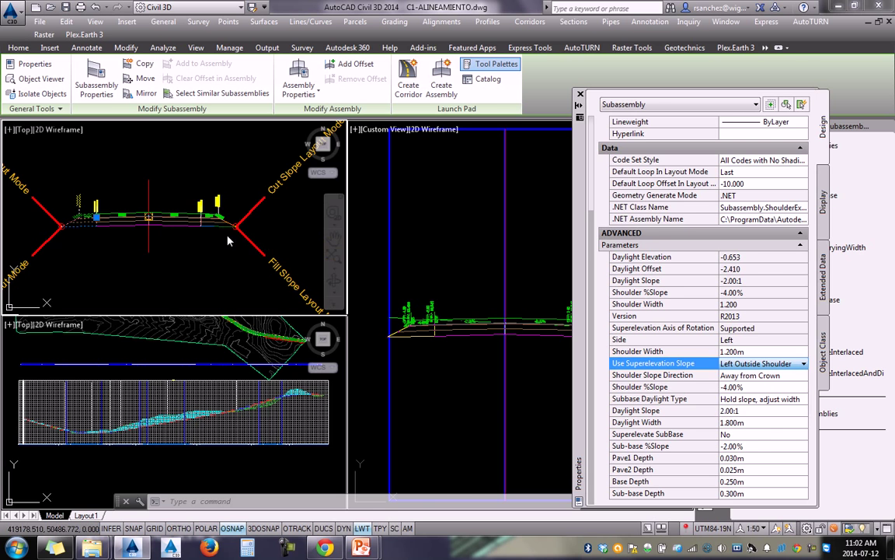
Make the right shoulder follow the Right Outside Shoulder superelevation slope
click(219, 224)
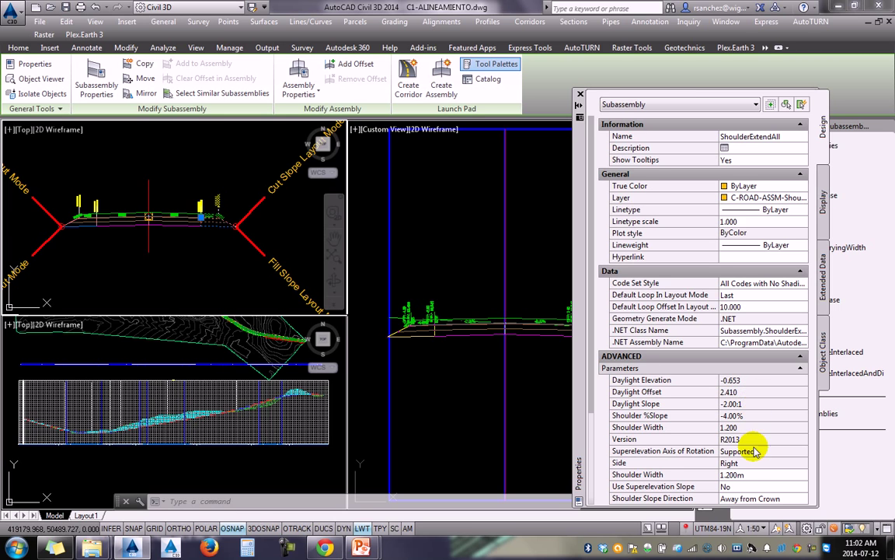
click(731, 486)
click(748, 488)
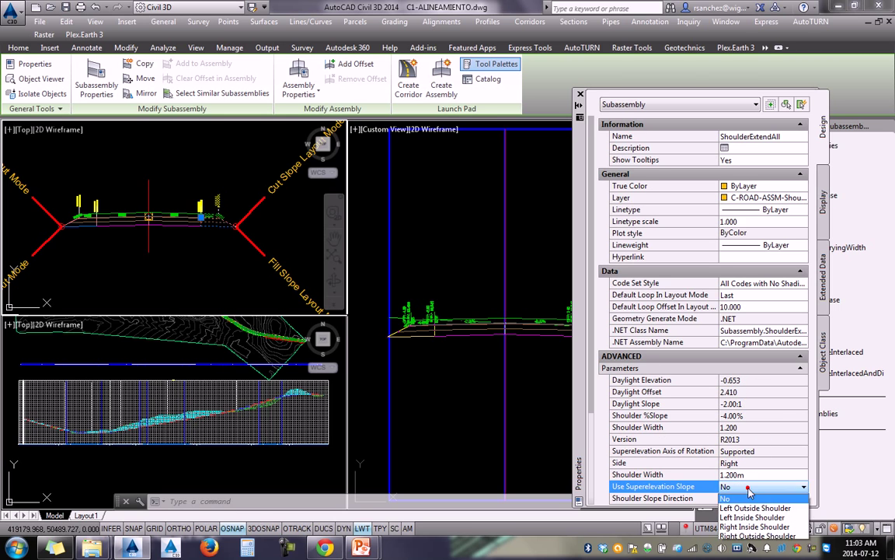
click(756, 535)
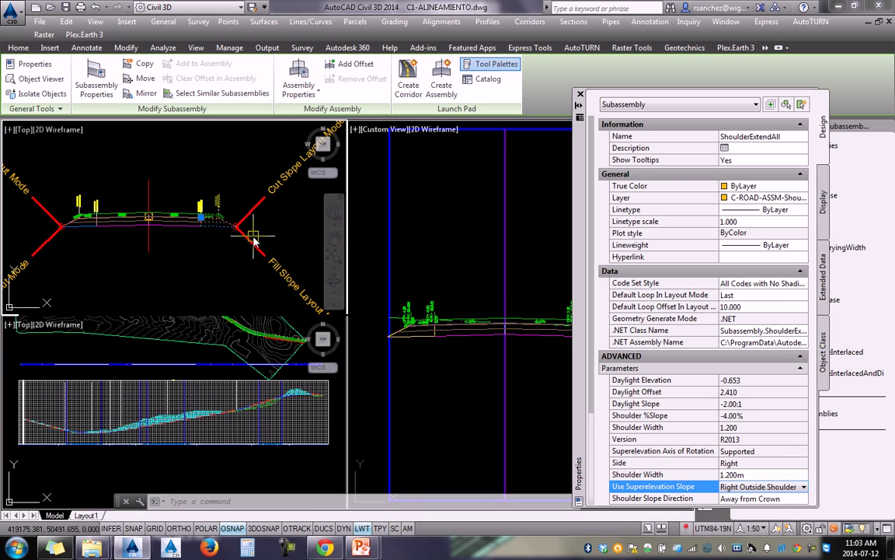
scroll(255, 233, up, 5)
key(Escape)
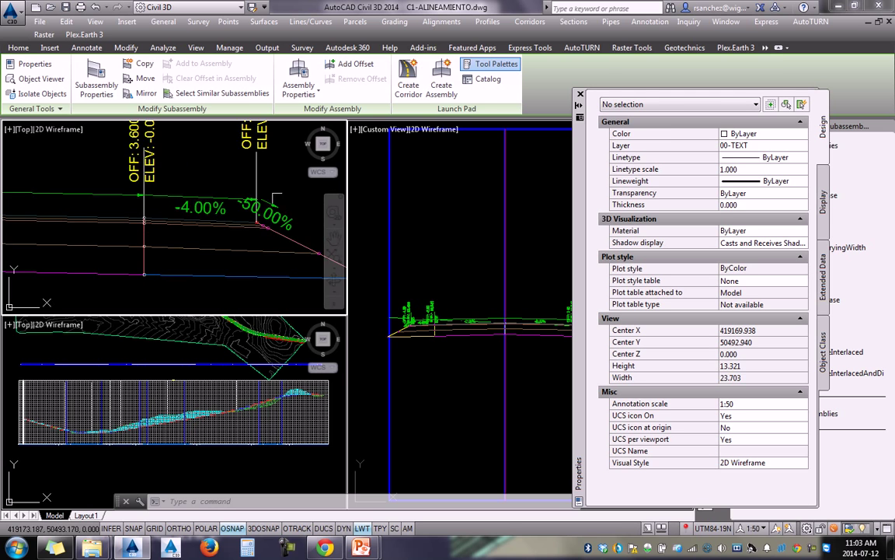
Close Properties, zoom to the corridor in plan and select alignment CALLE-A
click(580, 94)
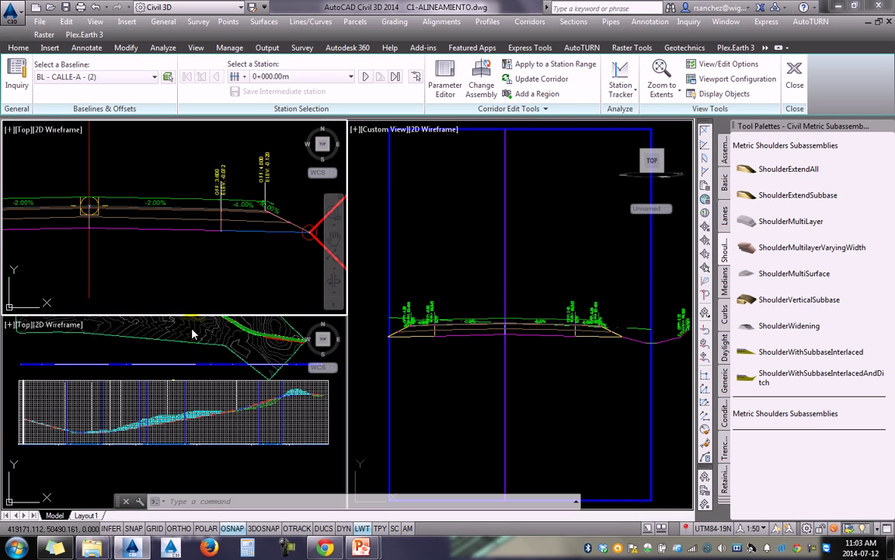
click(157, 398)
scroll(148, 381, down, 4)
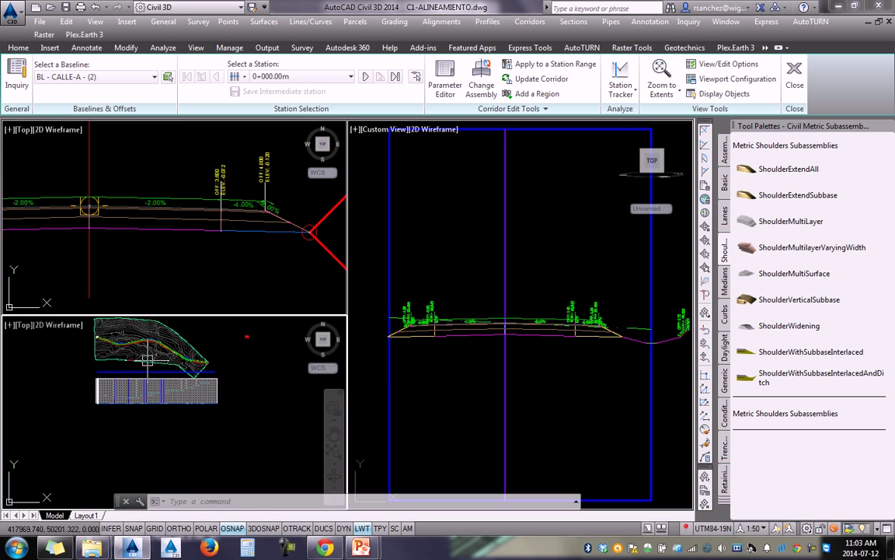
scroll(132, 337, up, 5)
key(Escape)
key(Escape)
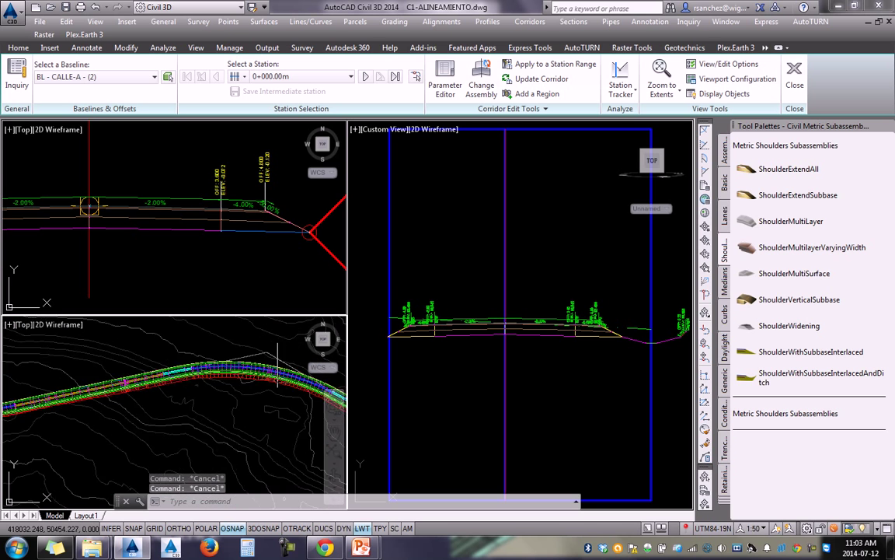
scroll(172, 341, up, 2)
click(160, 328)
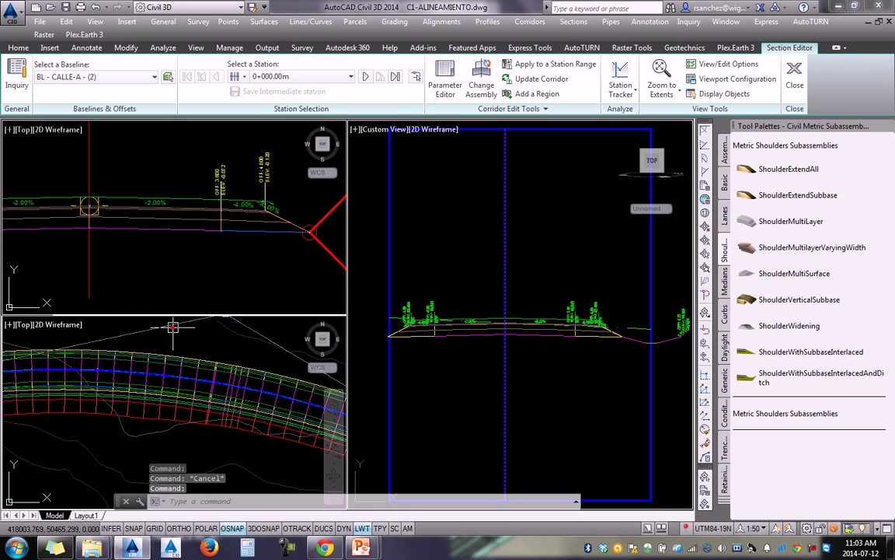
Launch the Superelevation Wizard from Calculate/Edit Superelevation for the entire CALLE-A alignment
click(371, 94)
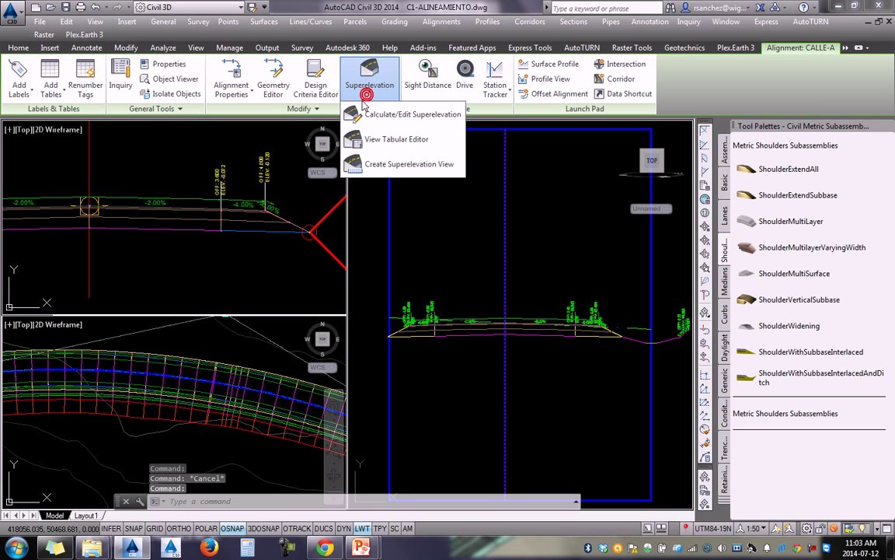
click(412, 115)
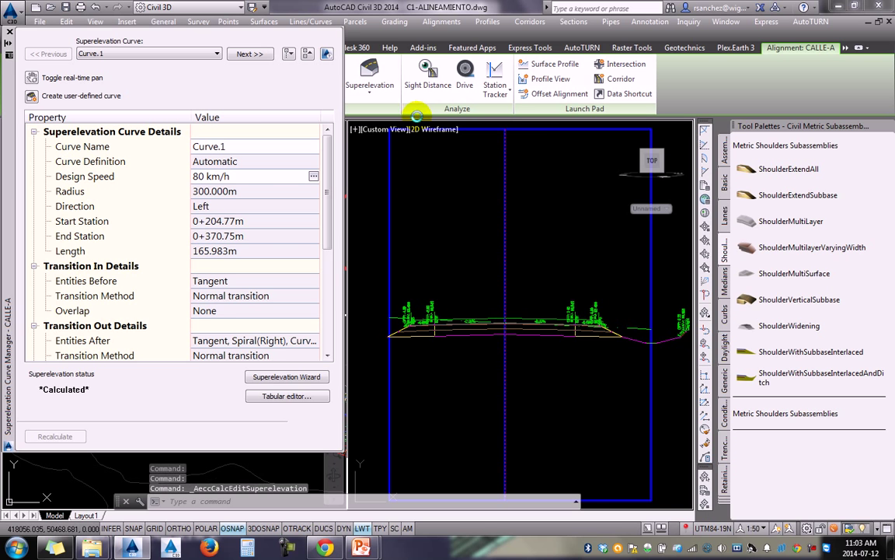
click(286, 377)
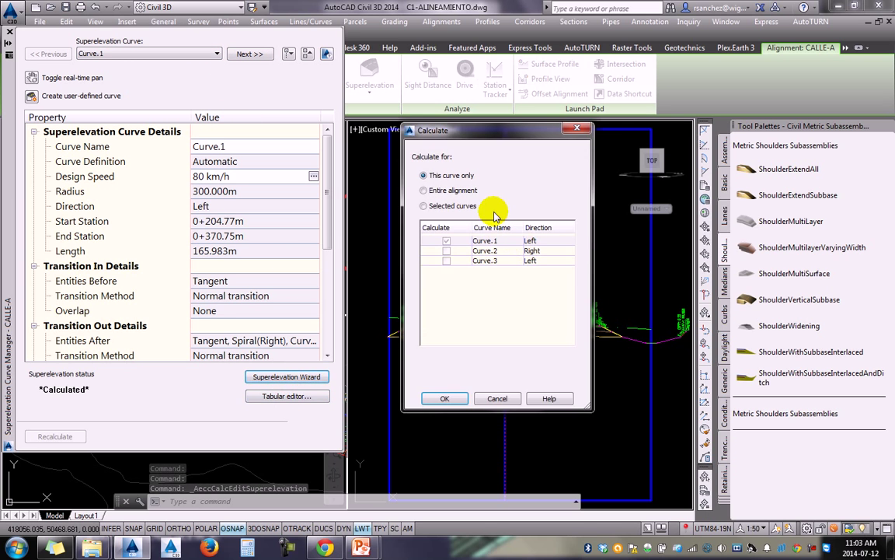
click(457, 192)
click(445, 398)
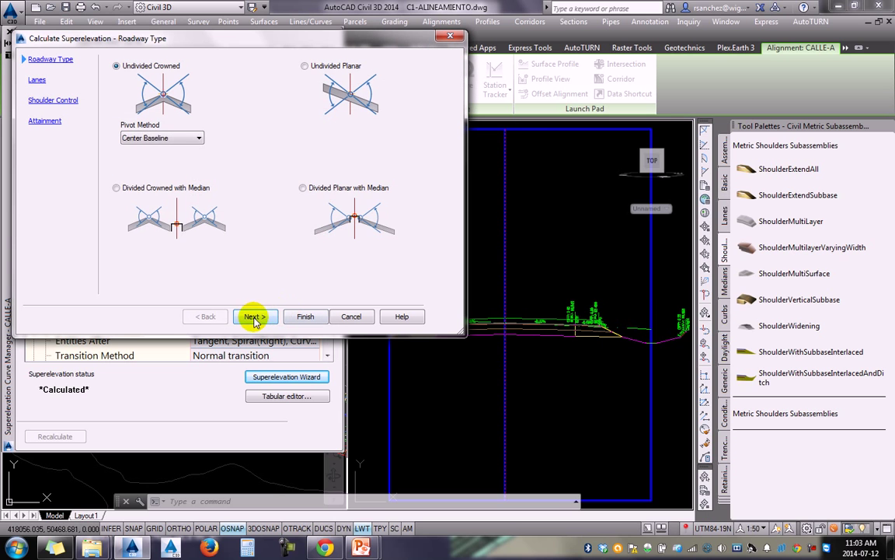
Keep roadway and lane defaults and calculate outside shoulders 1.200 m wide at -4.00%
click(253, 316)
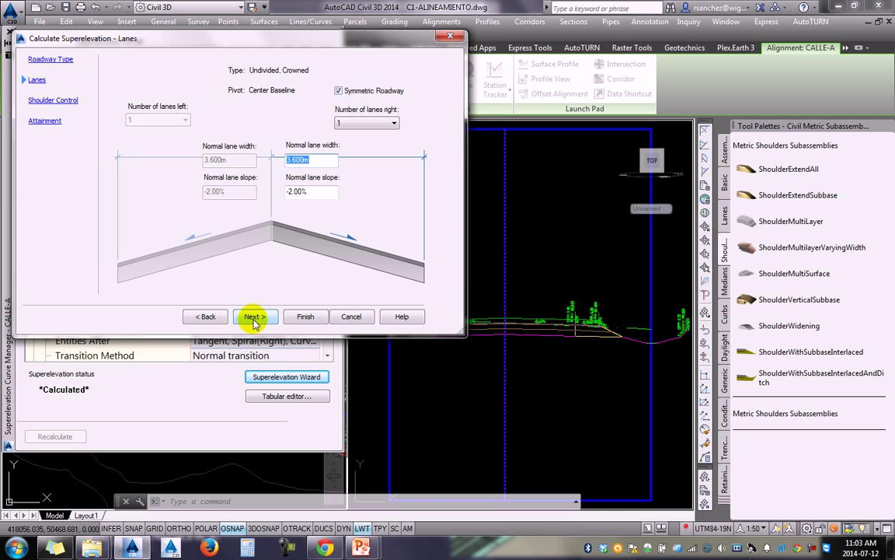
click(254, 319)
click(287, 81)
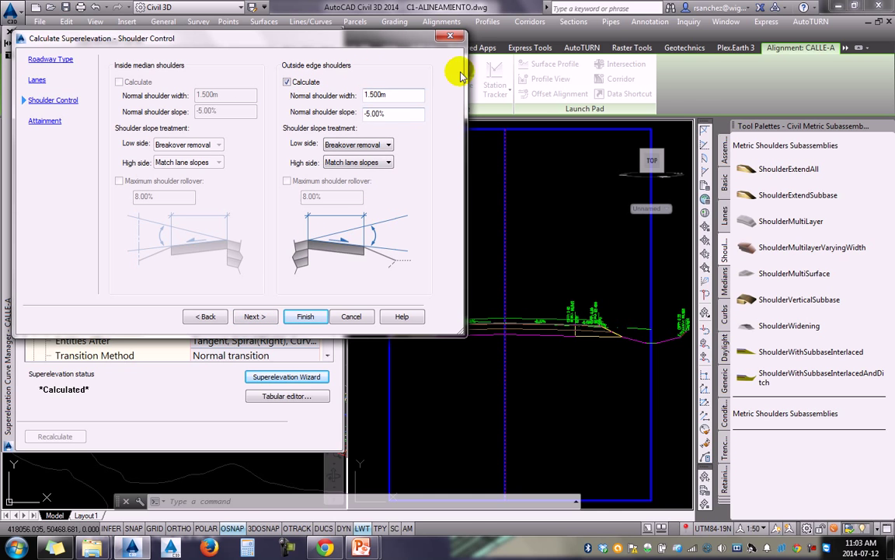
double_click(395, 96)
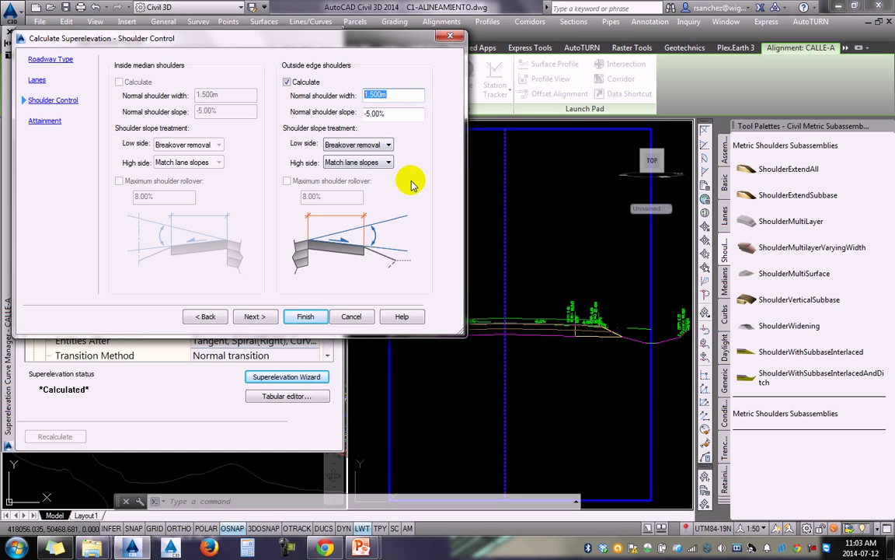
text(1)
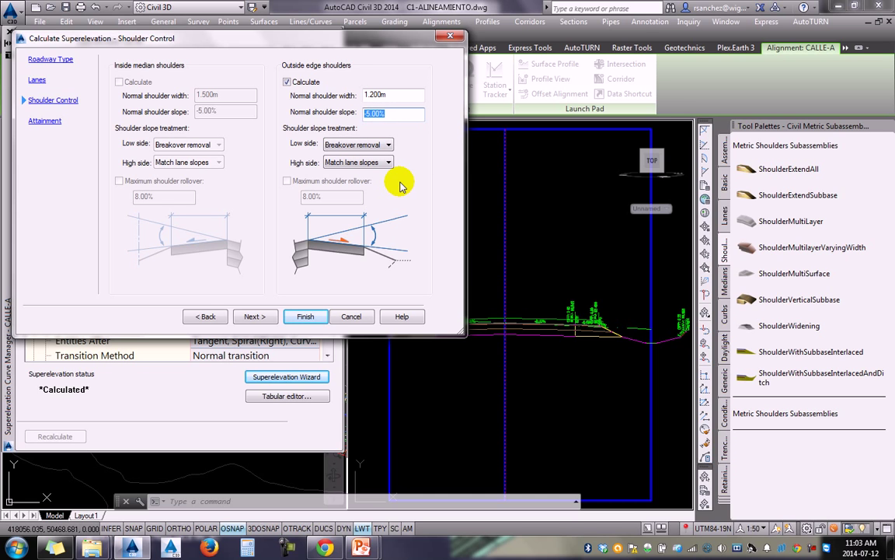
text(-4)
Use Default slopes for both shoulder treatments, limit rollover to 7%, and finish the calculation
click(377, 146)
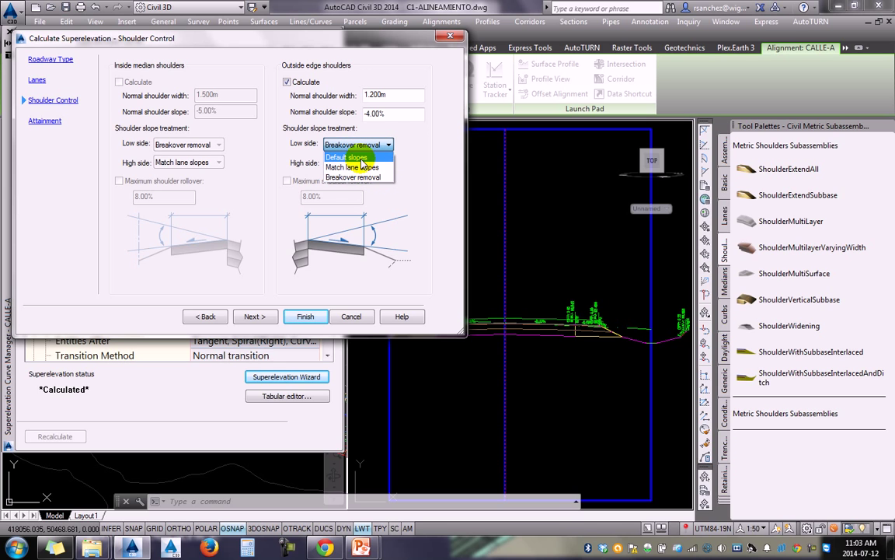
click(357, 158)
click(356, 162)
click(350, 175)
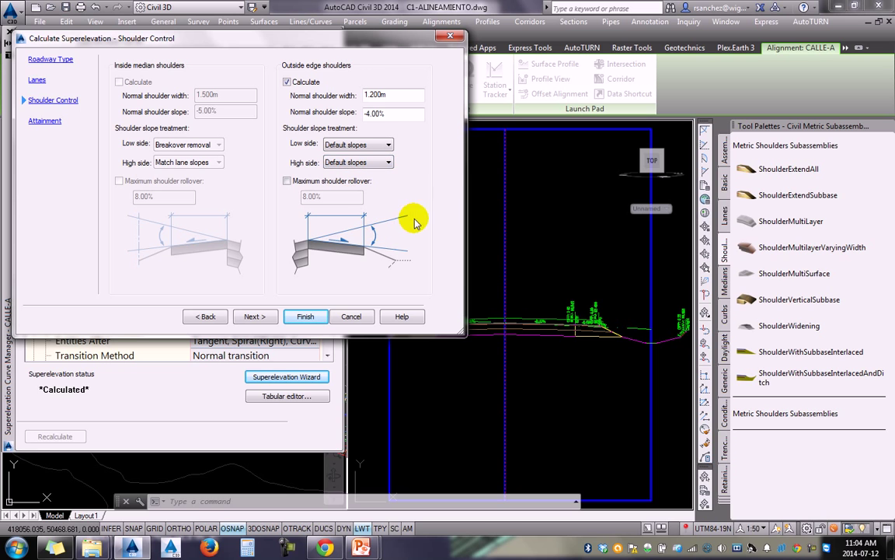
click(308, 183)
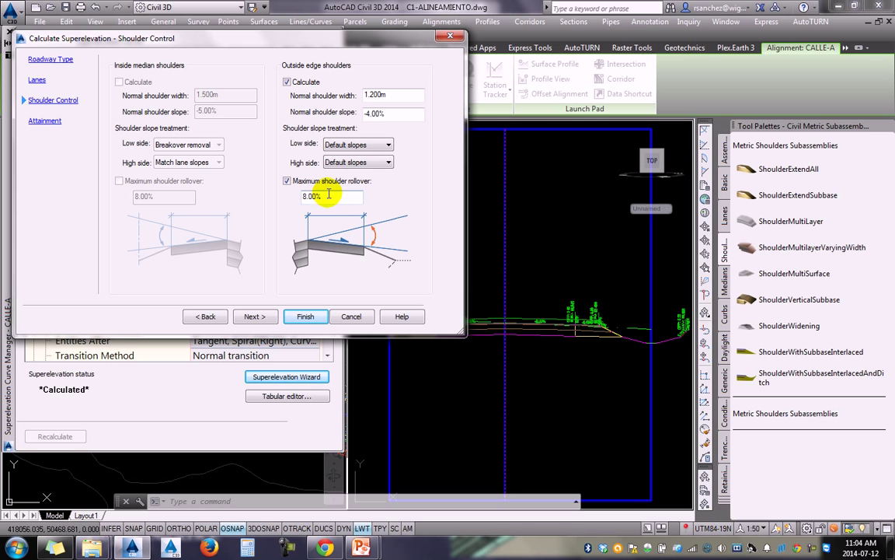
double_click(311, 196)
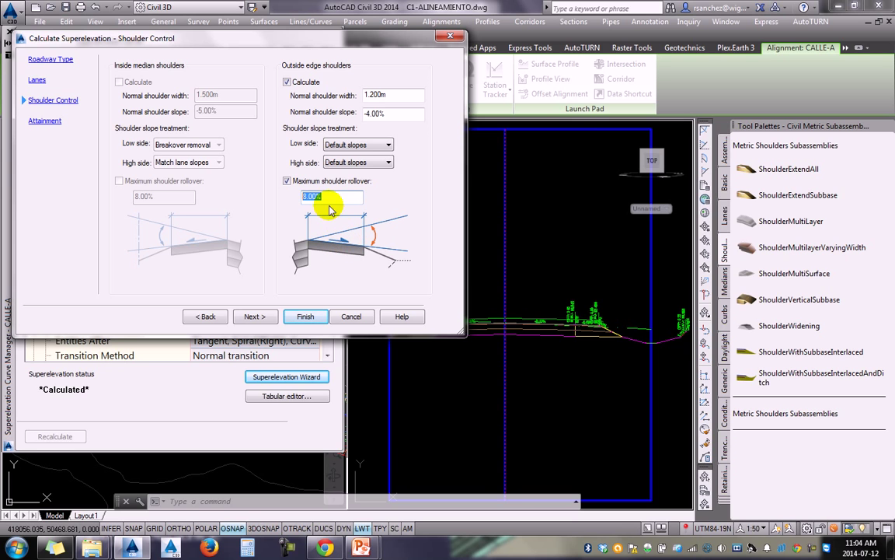
text(7)
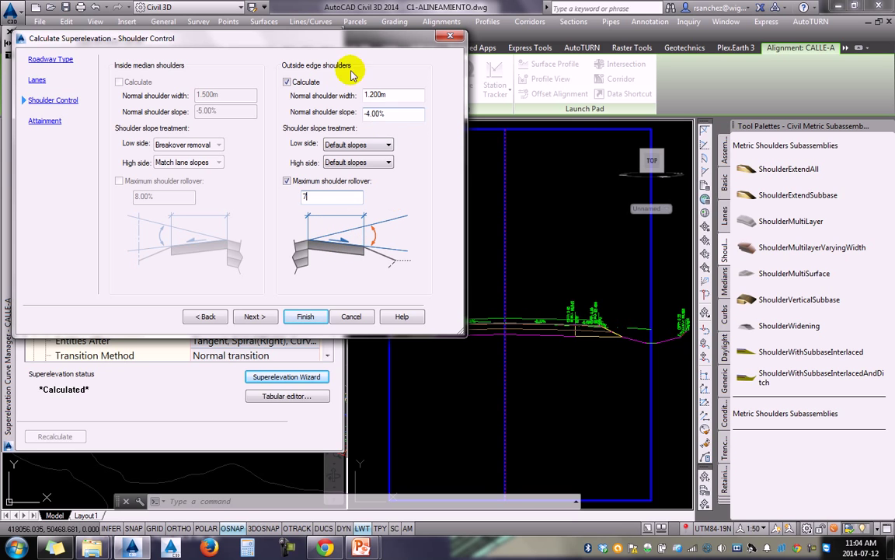
click(264, 320)
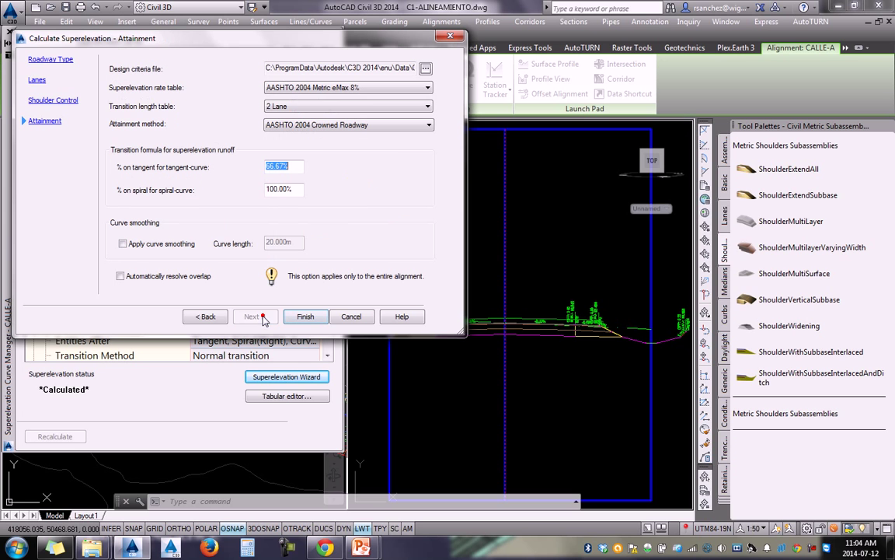
click(305, 317)
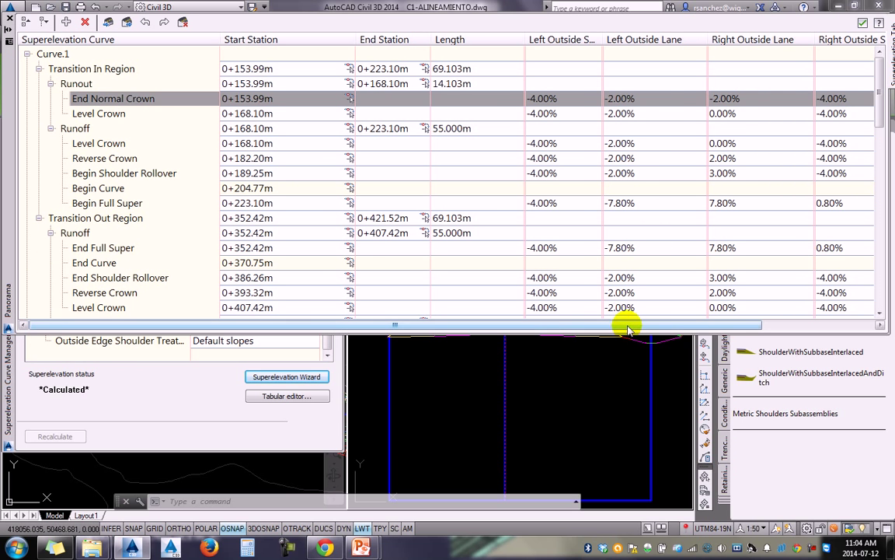
Scroll the Curve.1 superelevation table, widen the Right Outside Shoulder column, then close it
drag(628, 328, 749, 321)
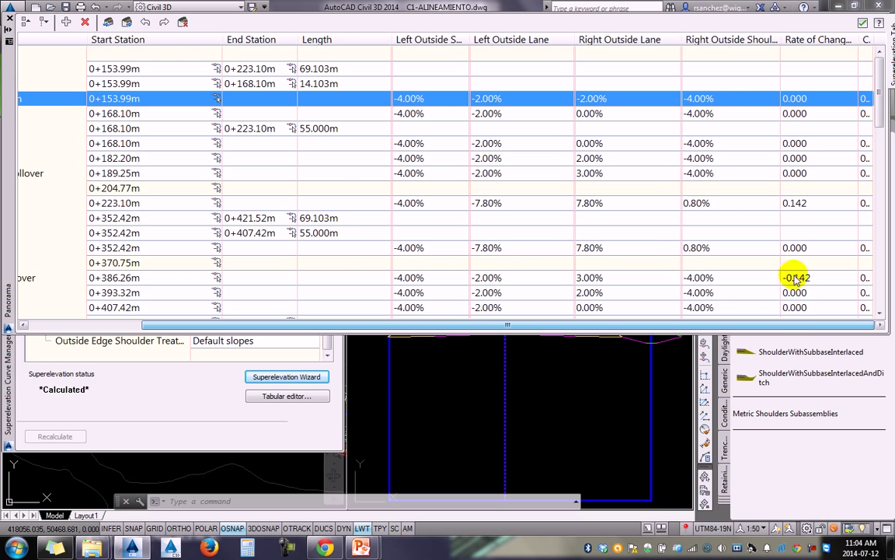
double_click(781, 39)
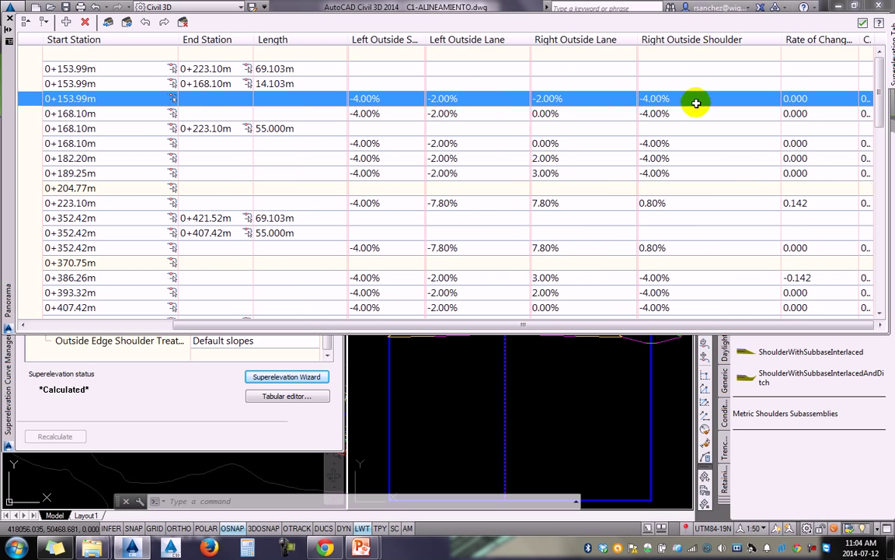
click(10, 16)
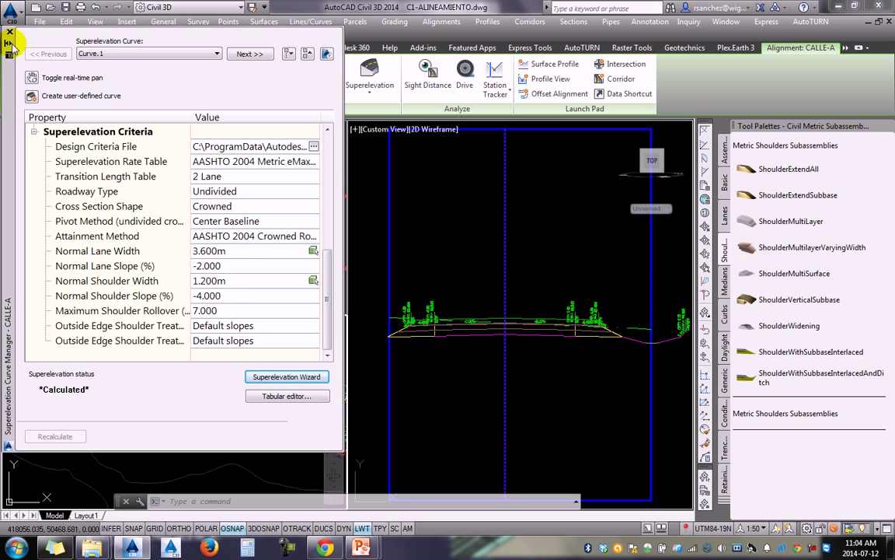
Close the Superelevation Curve Manager and reactivate the section viewport at station 0+000.00m
click(10, 34)
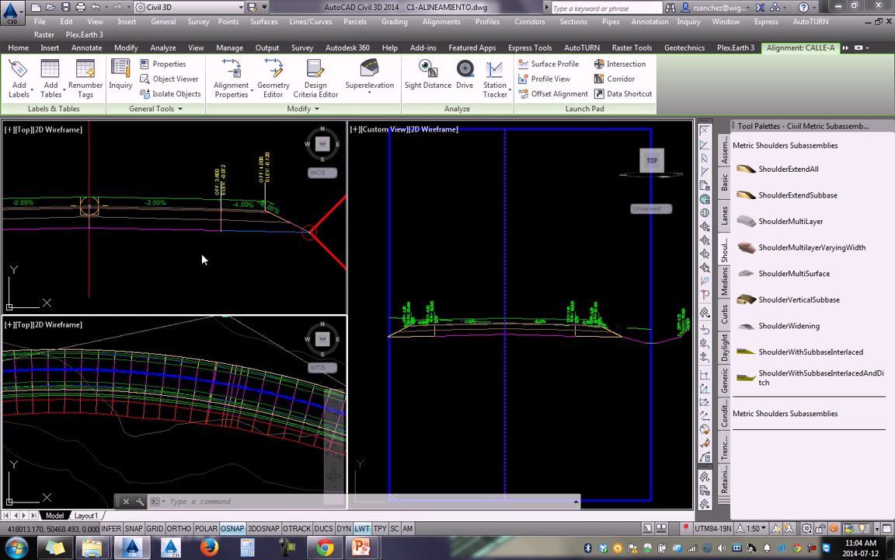
scroll(202, 259, down, 5)
scroll(163, 398, up, 3)
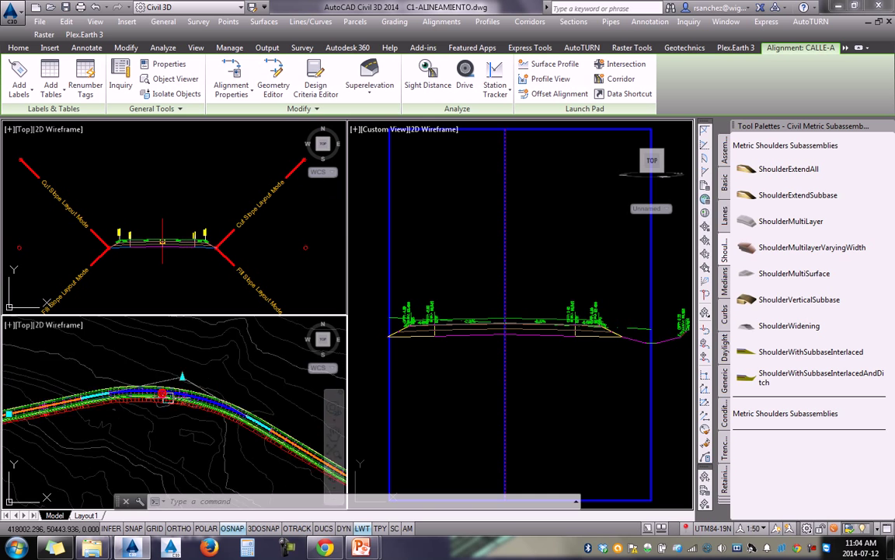
scroll(235, 371, up, 4)
scroll(107, 426, down, 4)
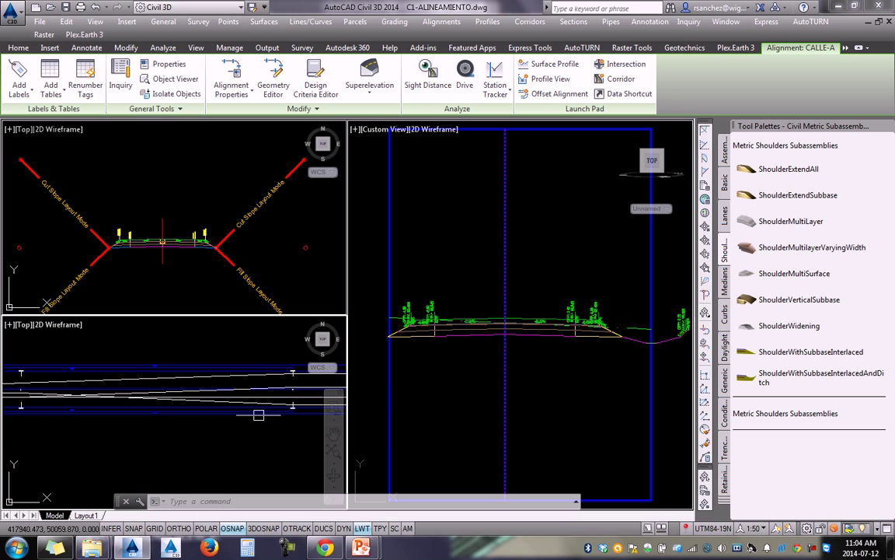
scroll(167, 378, up, 1)
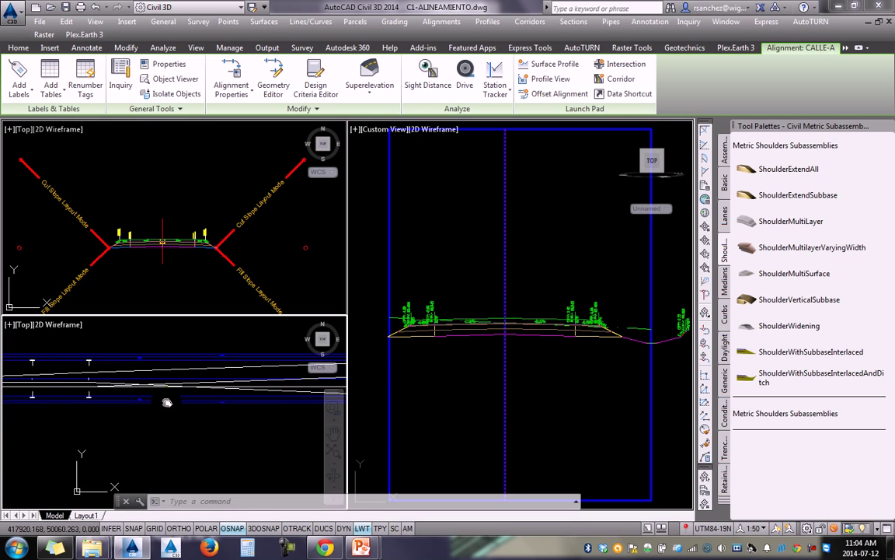
scroll(198, 359, up, 1)
scroll(256, 382, up, 1)
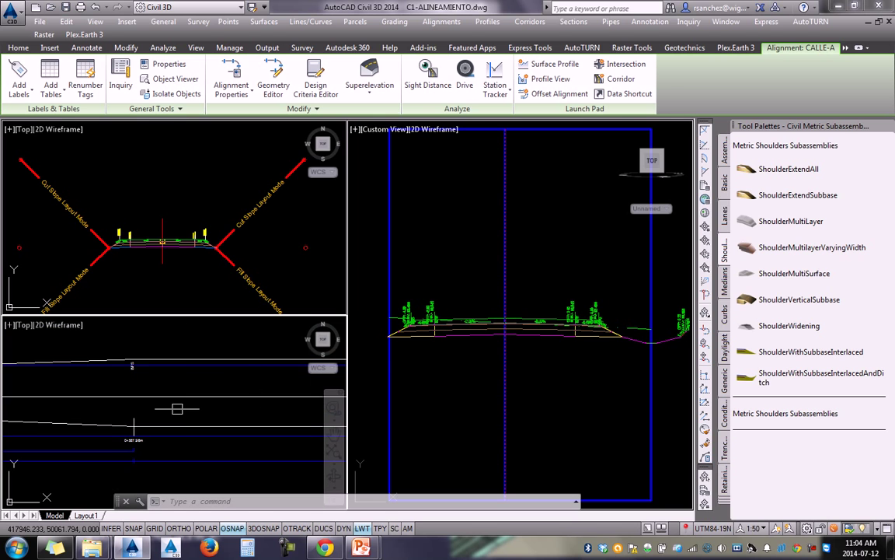
scroll(177, 408, up, 1)
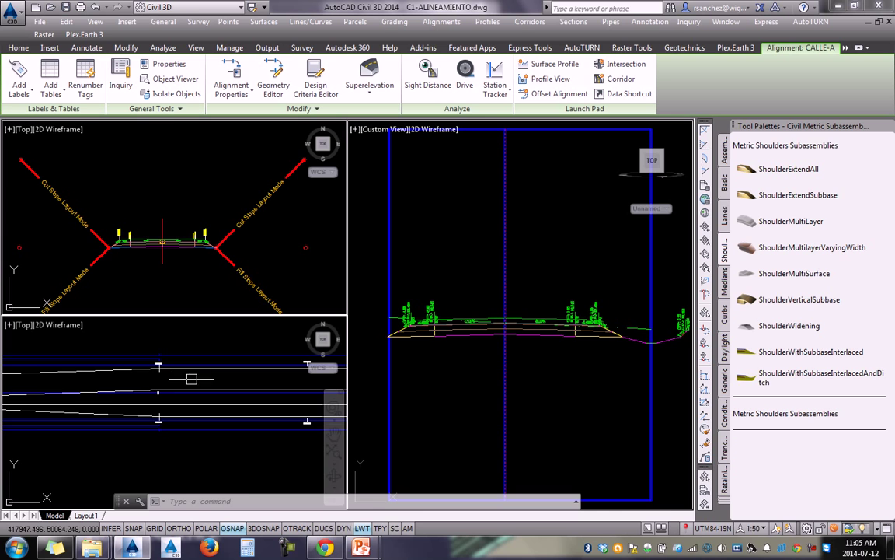
click(558, 269)
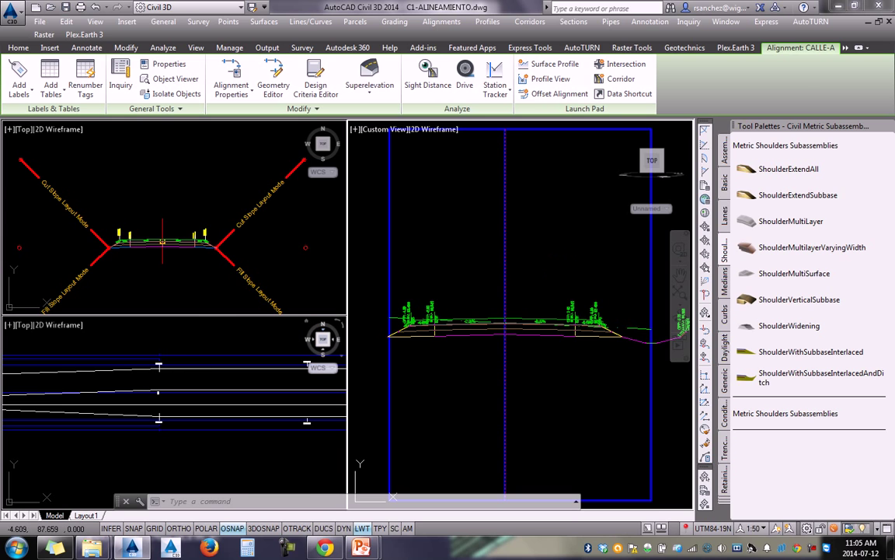
key(Escape)
key(Escape)
key(Escape)
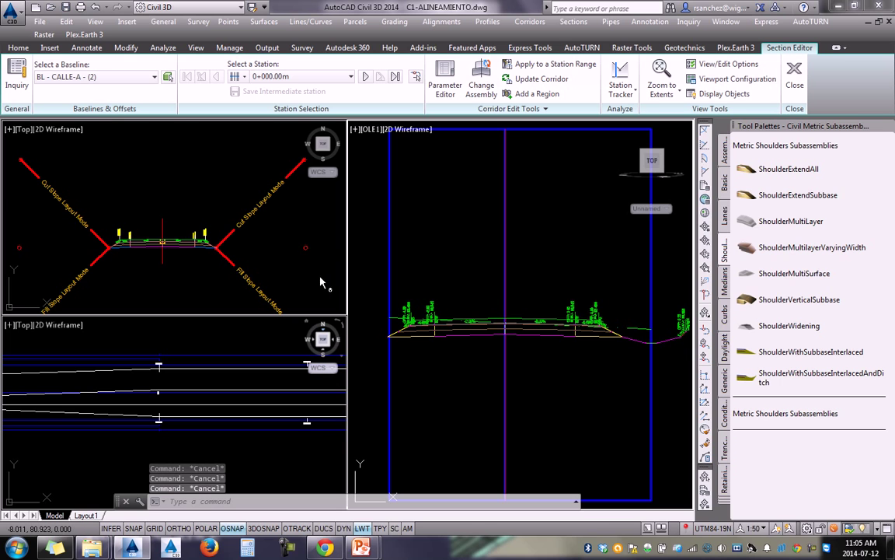
Quick-save C1-ALINEAMIENTO.dwg and cancel any active command
key(ctrl+s)
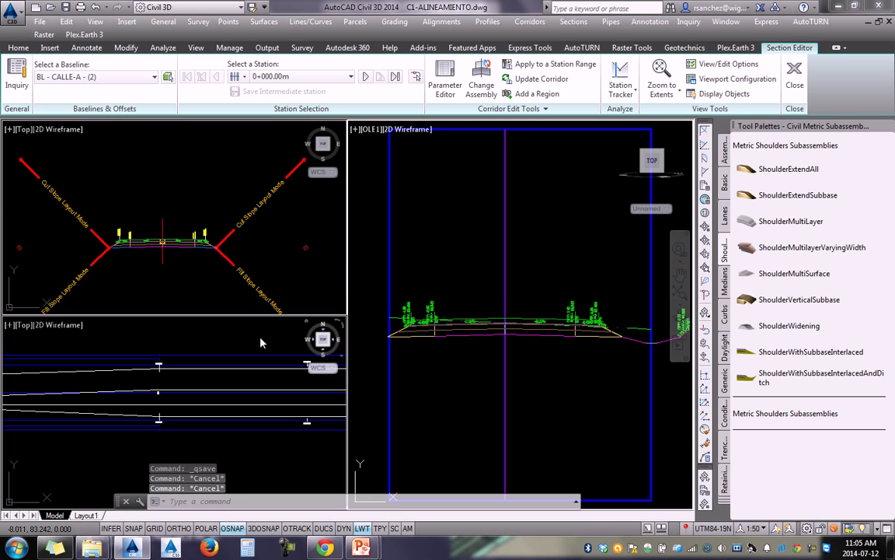
scroll(249, 256, down, 5)
scroll(249, 257, down, 5)
scroll(252, 260, down, 5)
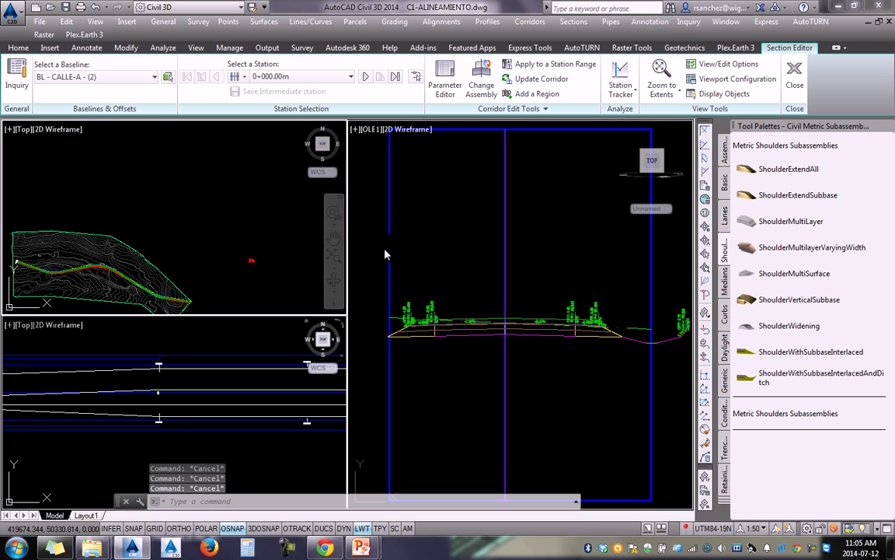
key(Escape)
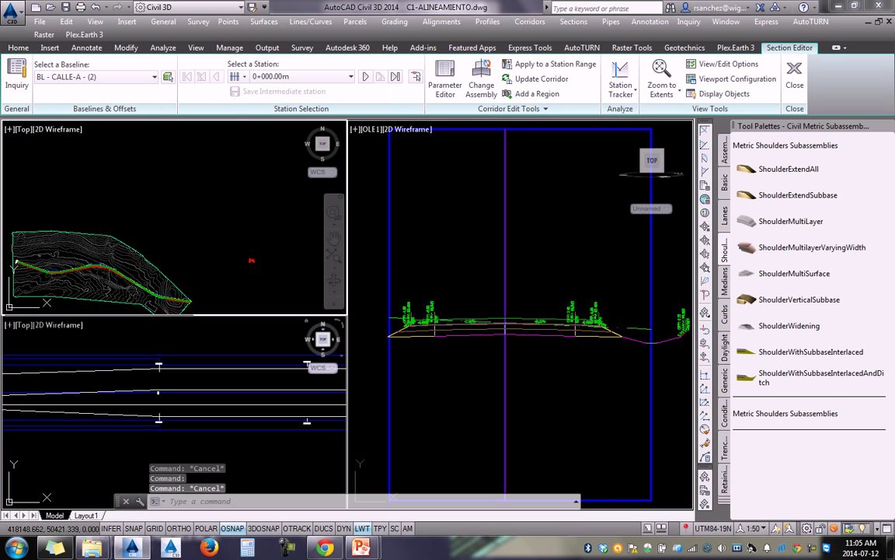
key(Escape)
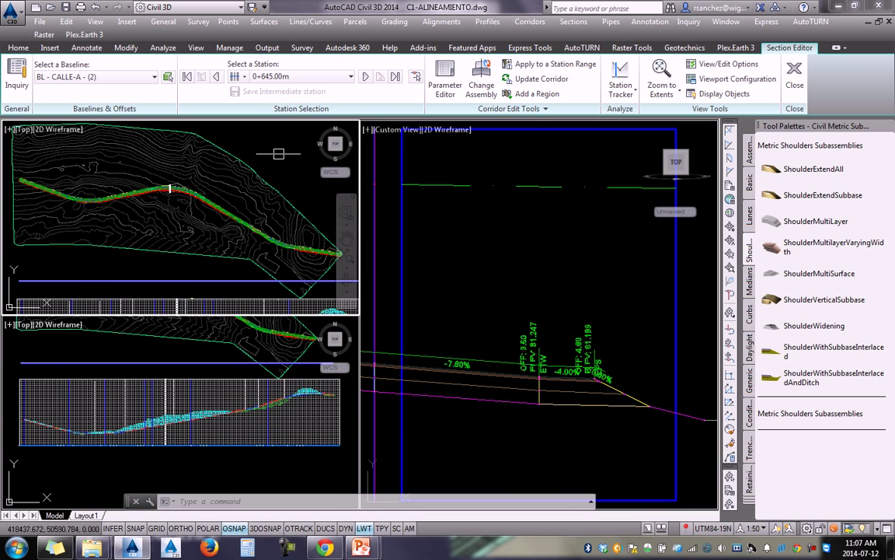
Set the annotation scale to 1:25 in the section viewport
scroll(199, 197, up, 1)
scroll(174, 216, up, 1)
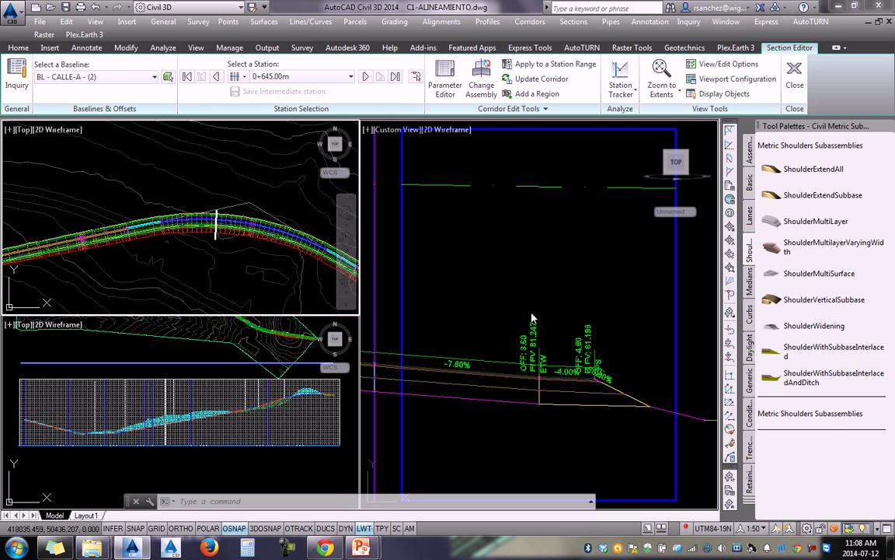
scroll(564, 373, down, 3)
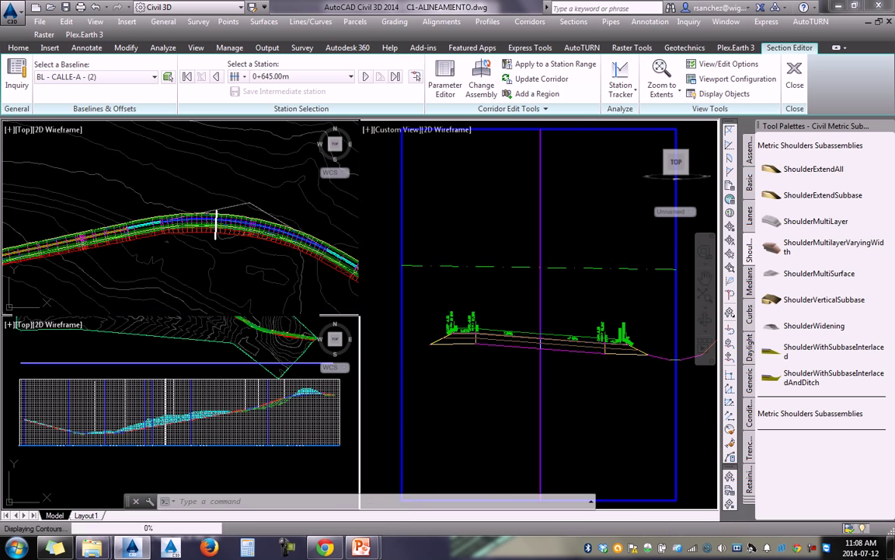
scroll(465, 296, up, 5)
scroll(465, 295, down, 2)
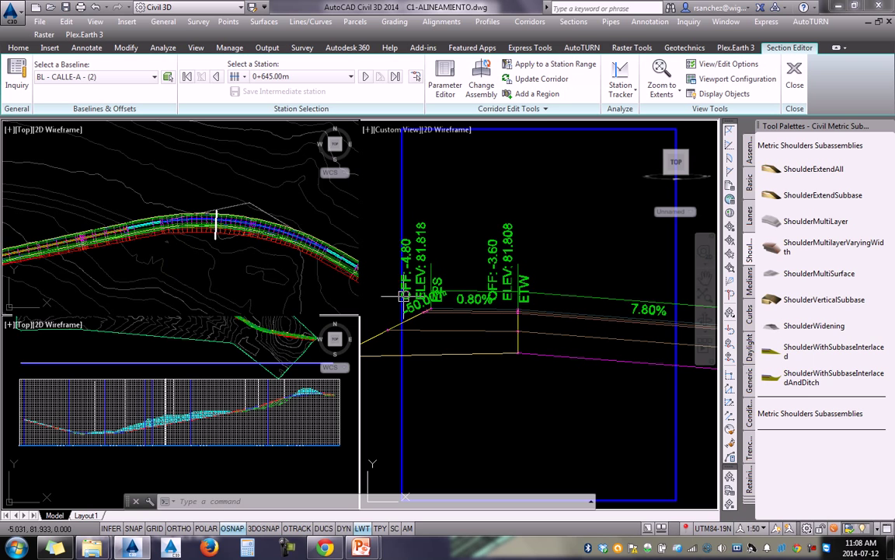
click(657, 474)
click(754, 528)
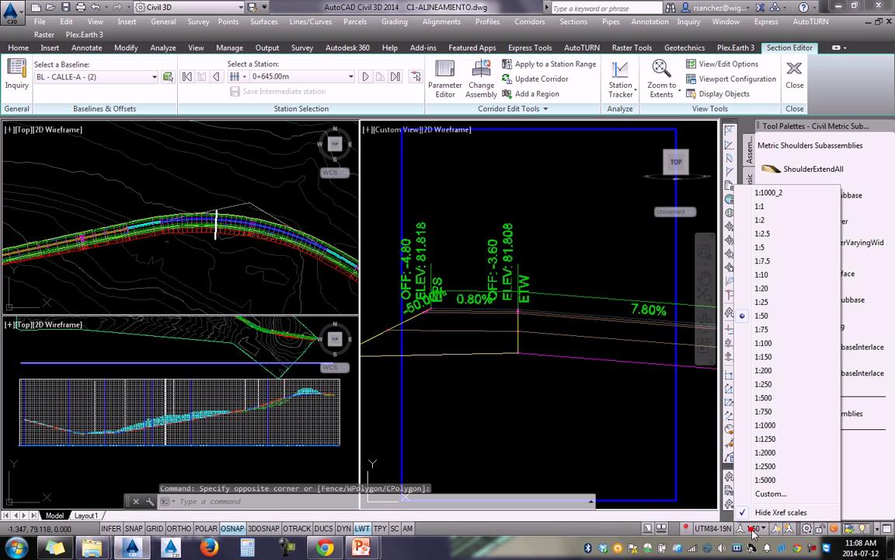
click(774, 301)
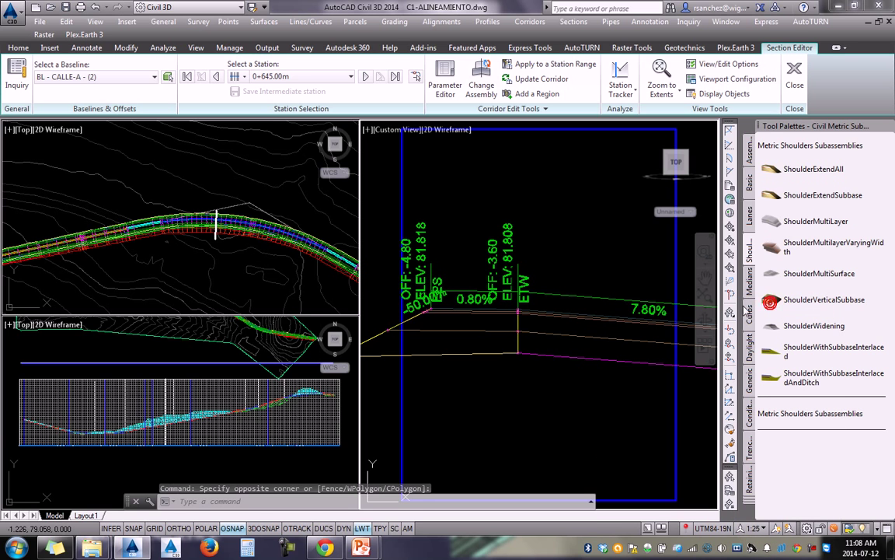
Pan and zoom the section to read the 7.80%, 0.80% and -4.00% slope and OFF/ELEV labels
scroll(468, 314, up, 3)
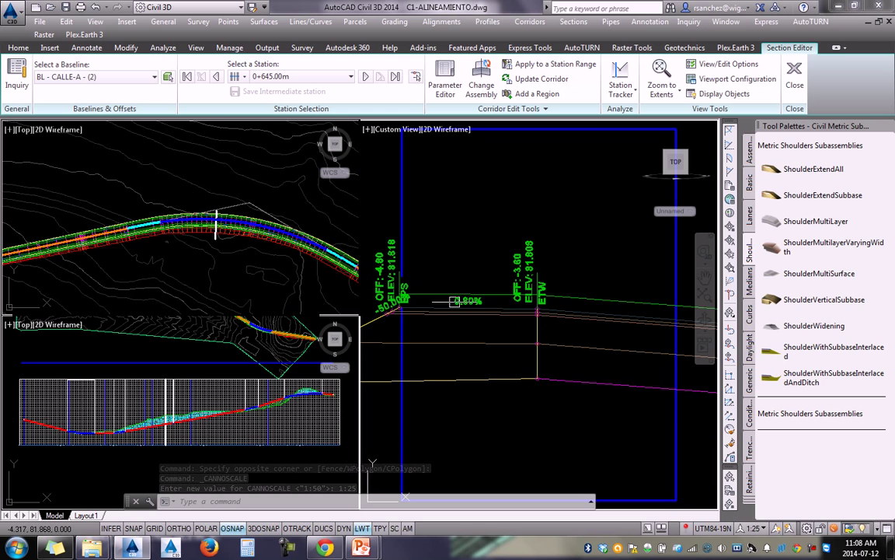
middle_drag(455, 301, 382, 279)
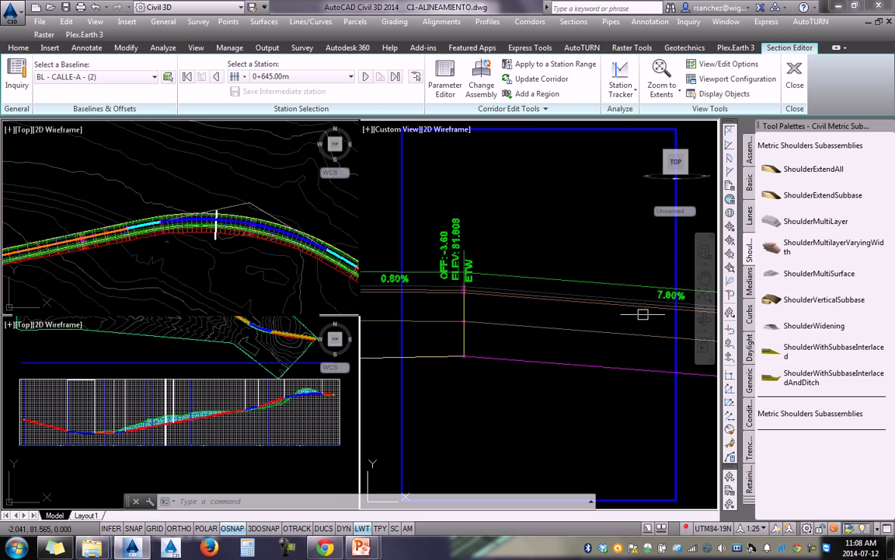
middle_drag(643, 314, 612, 301)
scroll(612, 301, up, 1)
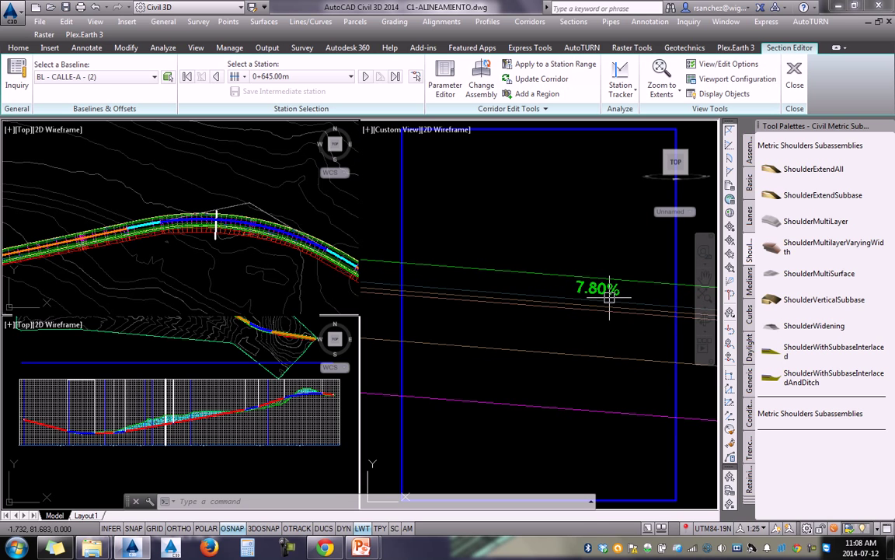
scroll(610, 293, down, 3)
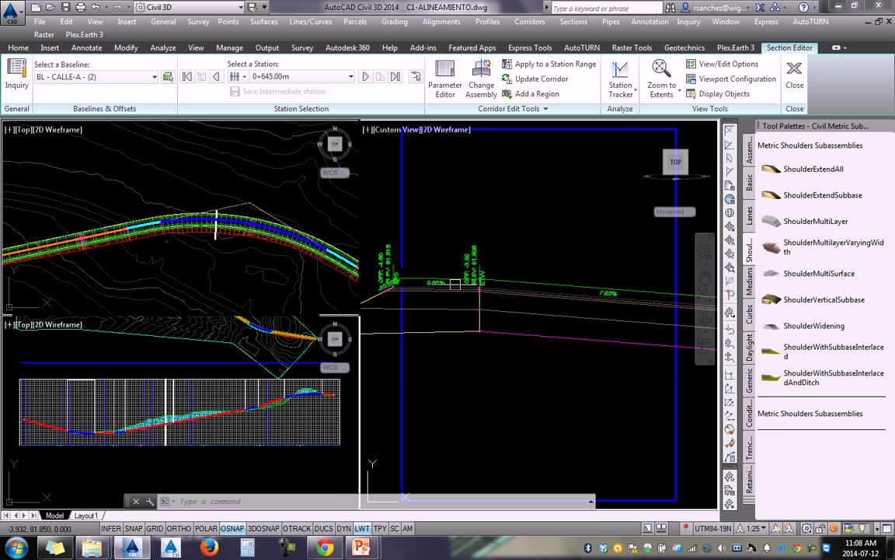
scroll(455, 285, up, 1)
middle_drag(614, 340, 593, 344)
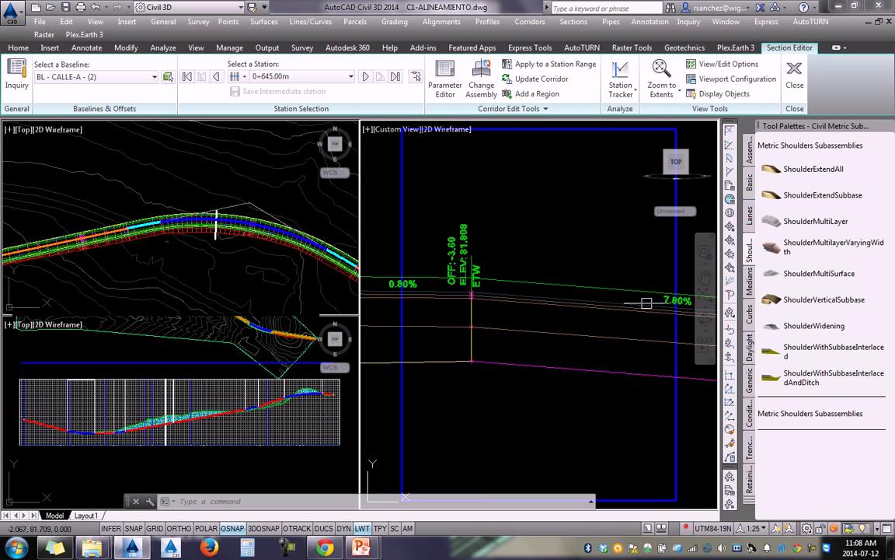
middle_drag(426, 290, 479, 296)
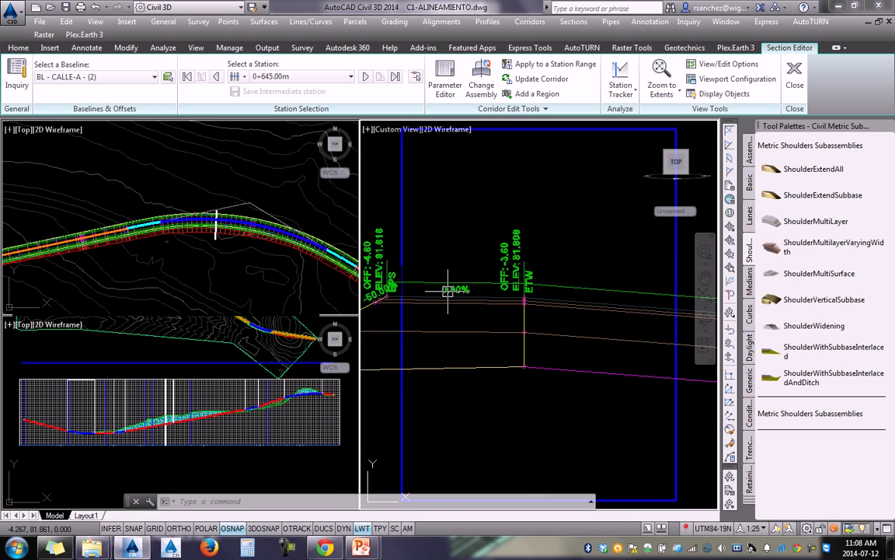
scroll(448, 290, up, 2)
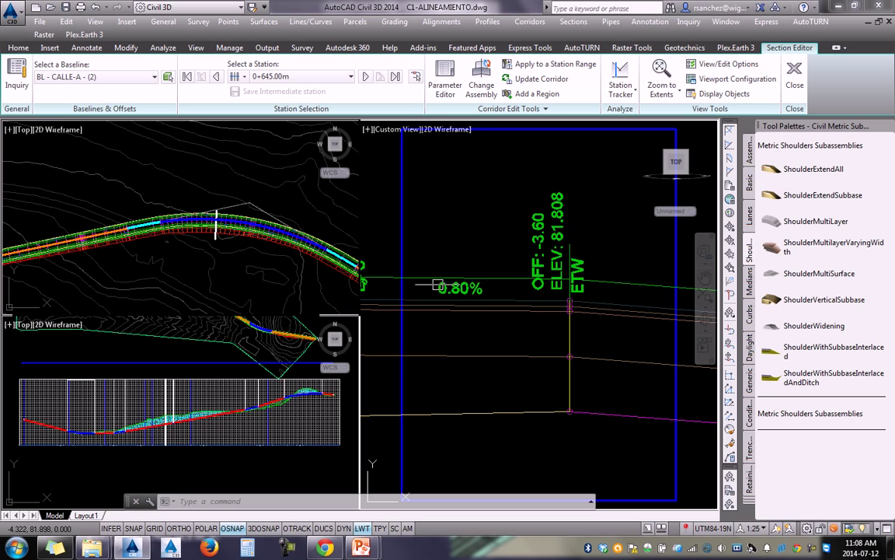
scroll(464, 286, down, 2)
mouse_move(494, 298)
middle_down()
mouse_move(388, 333)
mouse_move(192, 334)
middle_up()
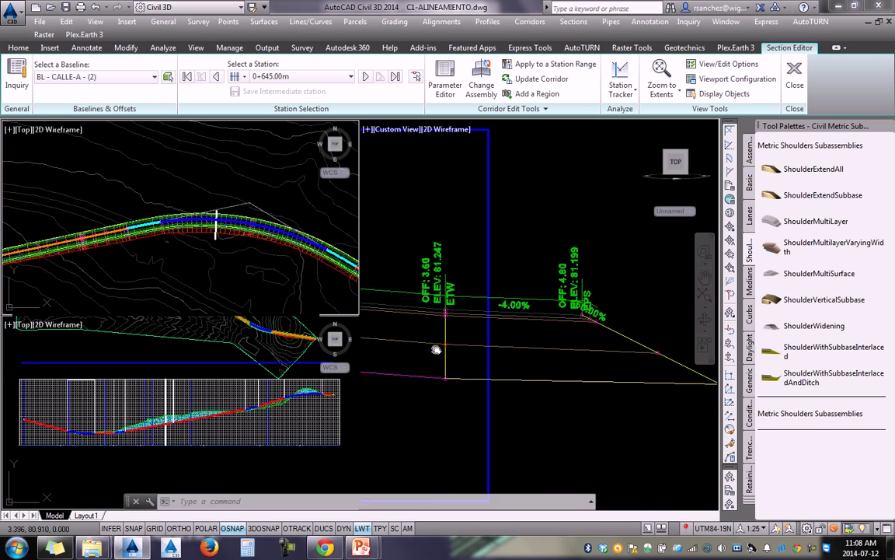
scroll(474, 318, up, 2)
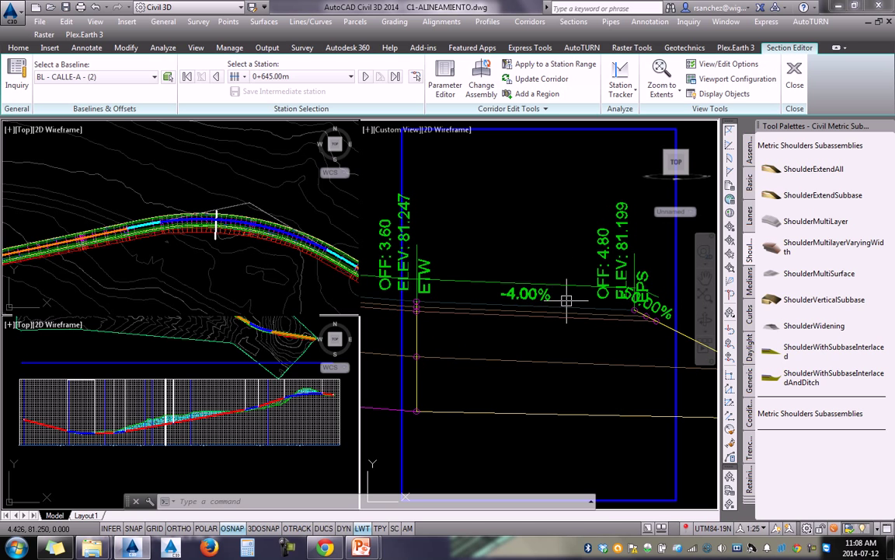
scroll(566, 303, down, 3)
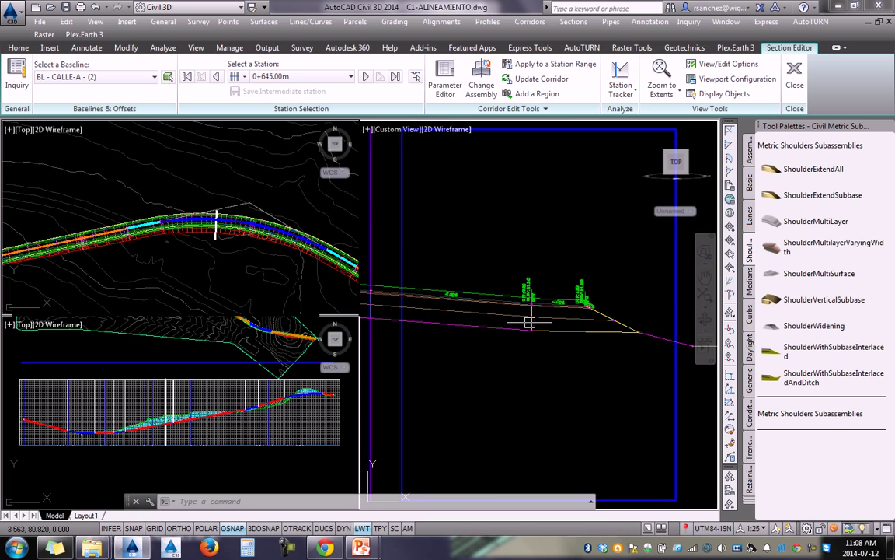